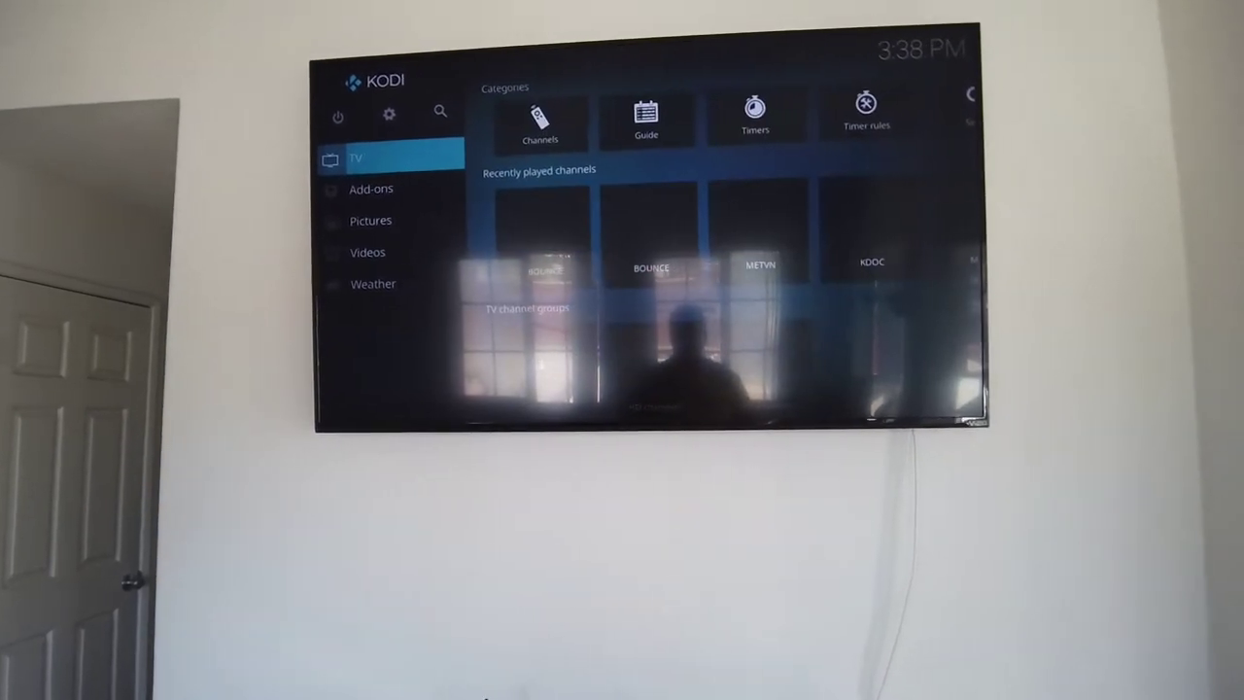
In Kodi's All channels list, step down past 4.1 NBC and tune live TV to 7.1 ABC
key(Right)
key(Return)
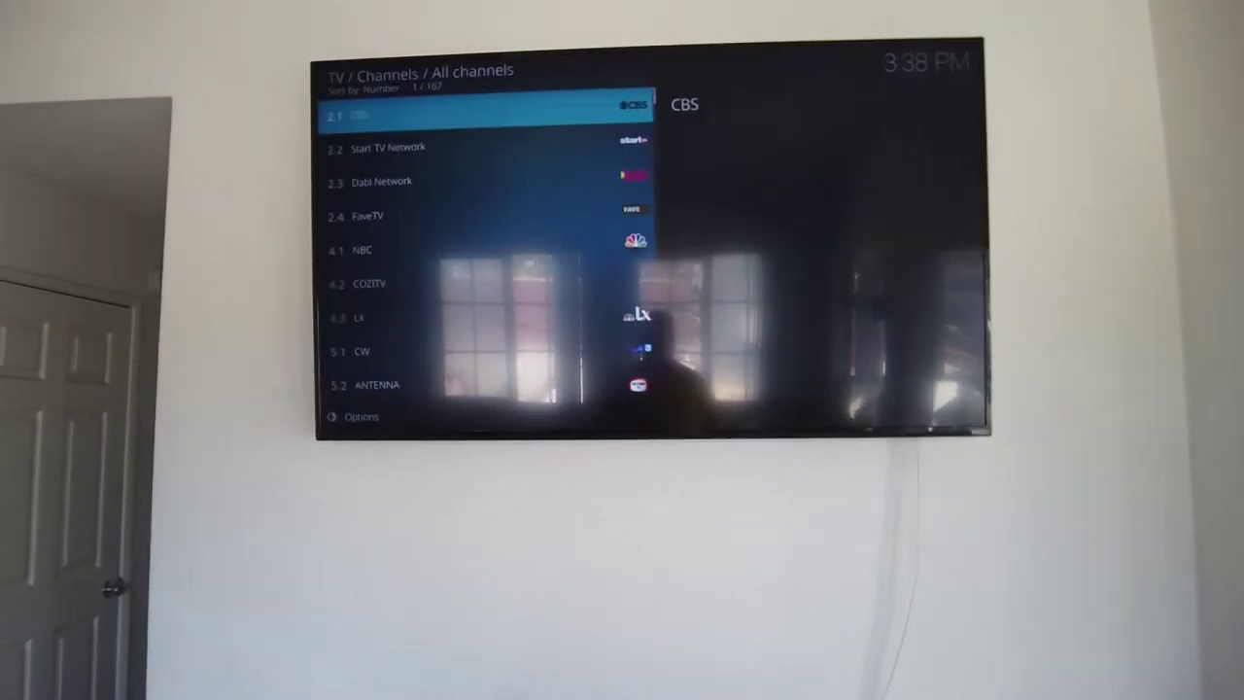
key(Down)
key(Down)
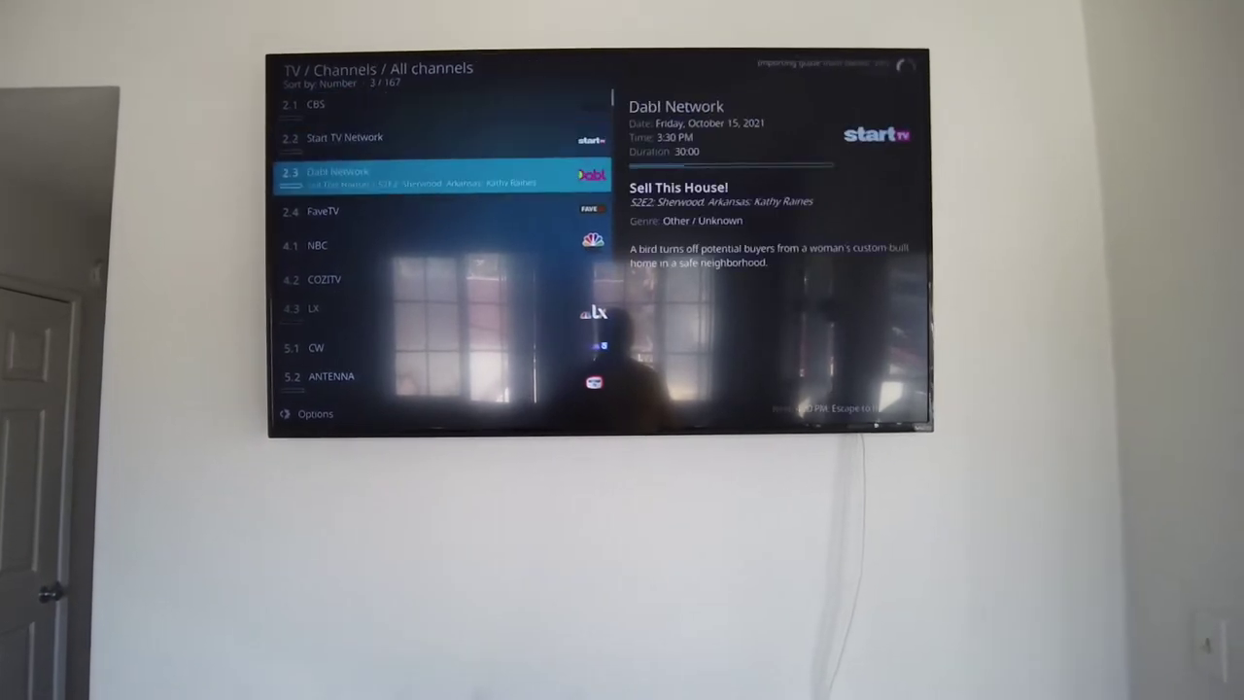
key(Down)
key(Down)
key(Down)
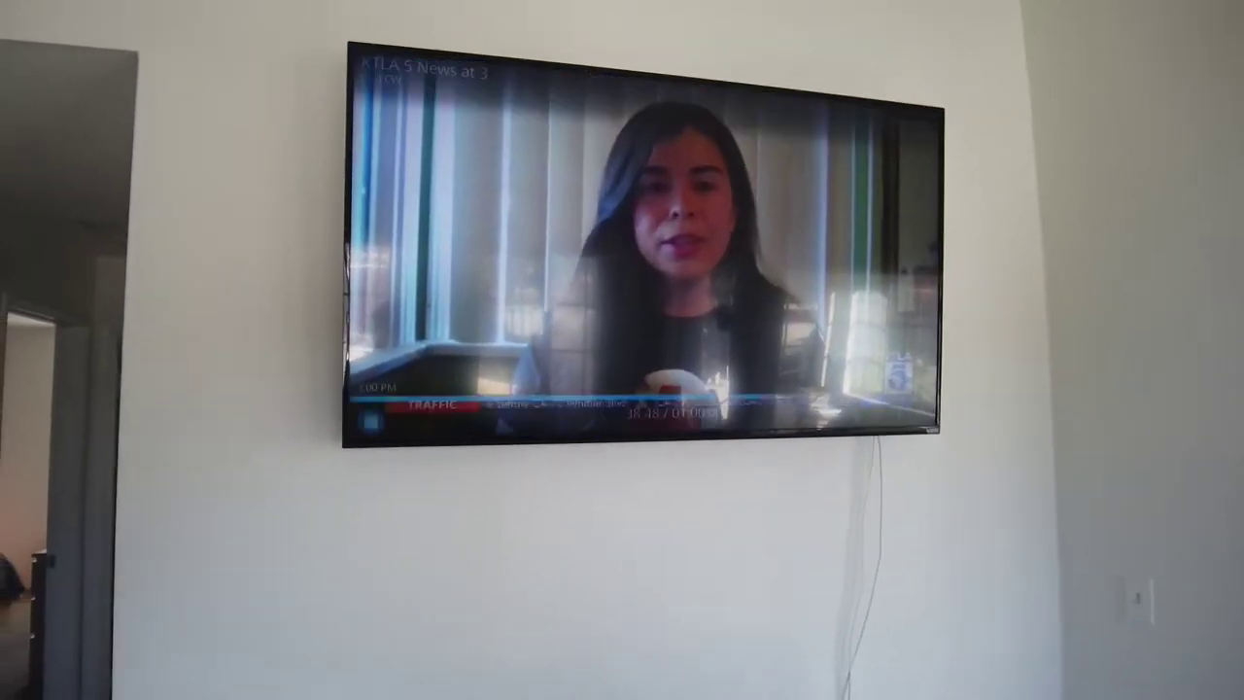
key(Return)
key(Down)
key(Down)
key(Down)
key(Down)
key(Down)
key(Down)
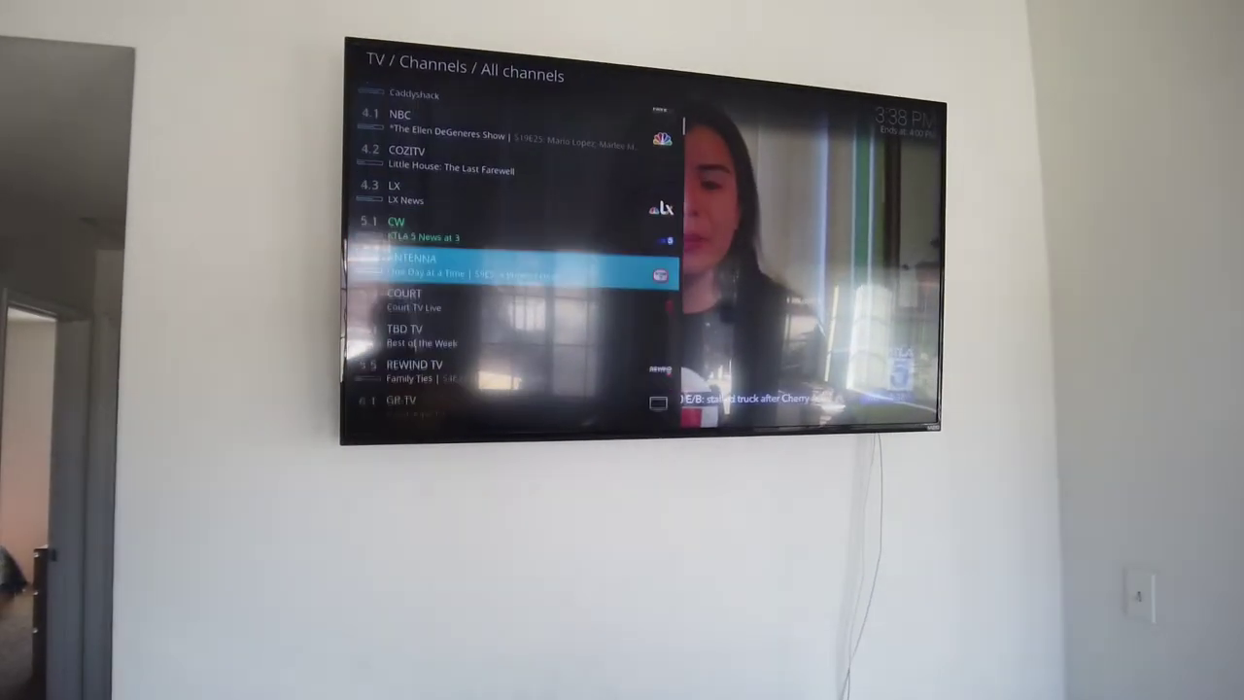
key(Down)
key(Down)
key(Down)
key(Down)
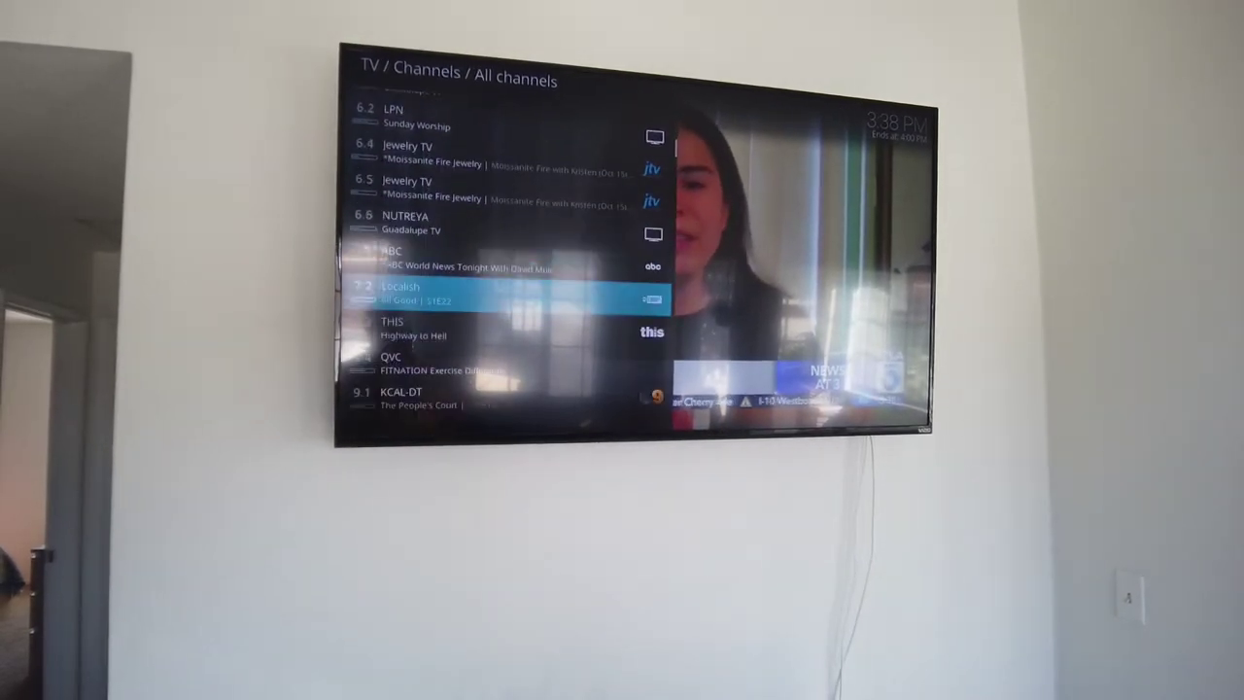
key(Return)
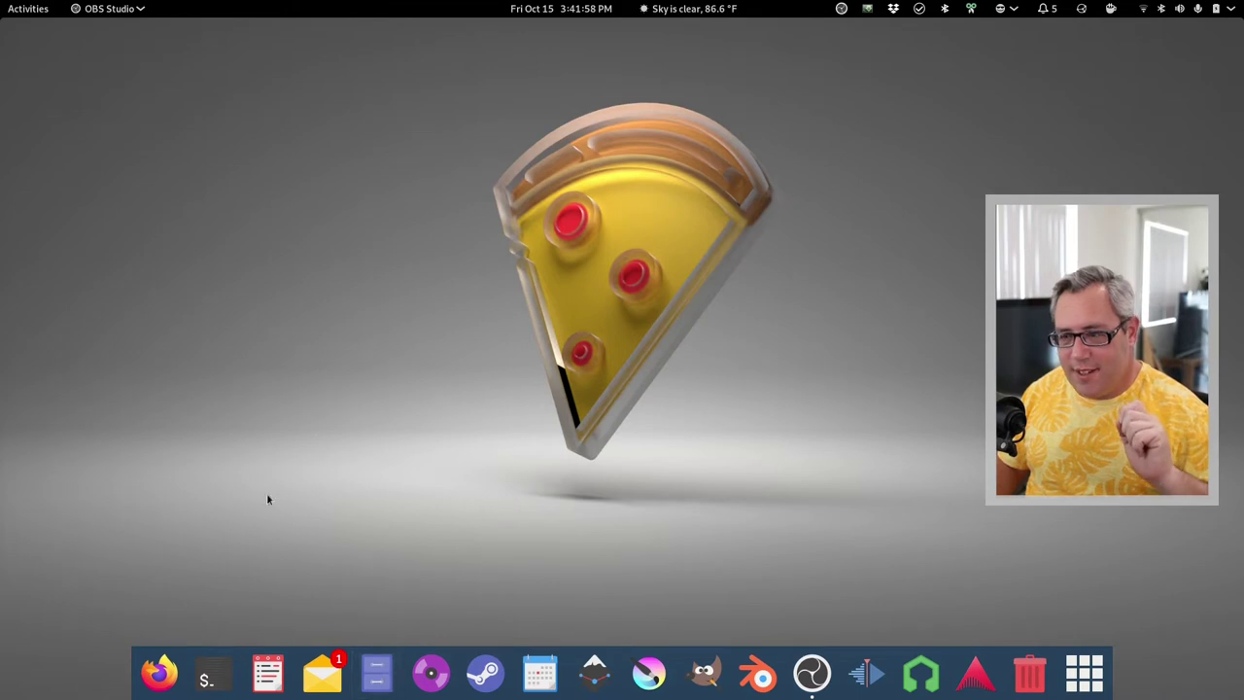
Open the HDHomeRun web UI at 192.168.0.235 and view its Channel Lineup of 167 channels
click(159, 670)
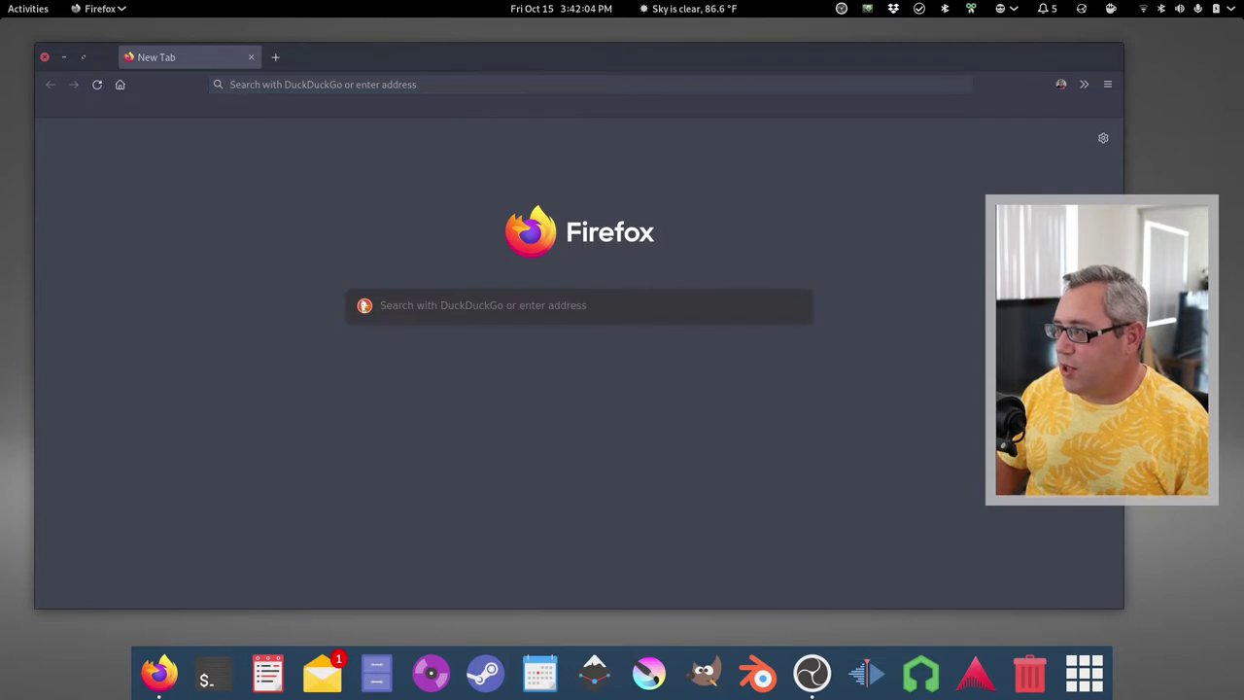
click(322, 85)
text(hd)
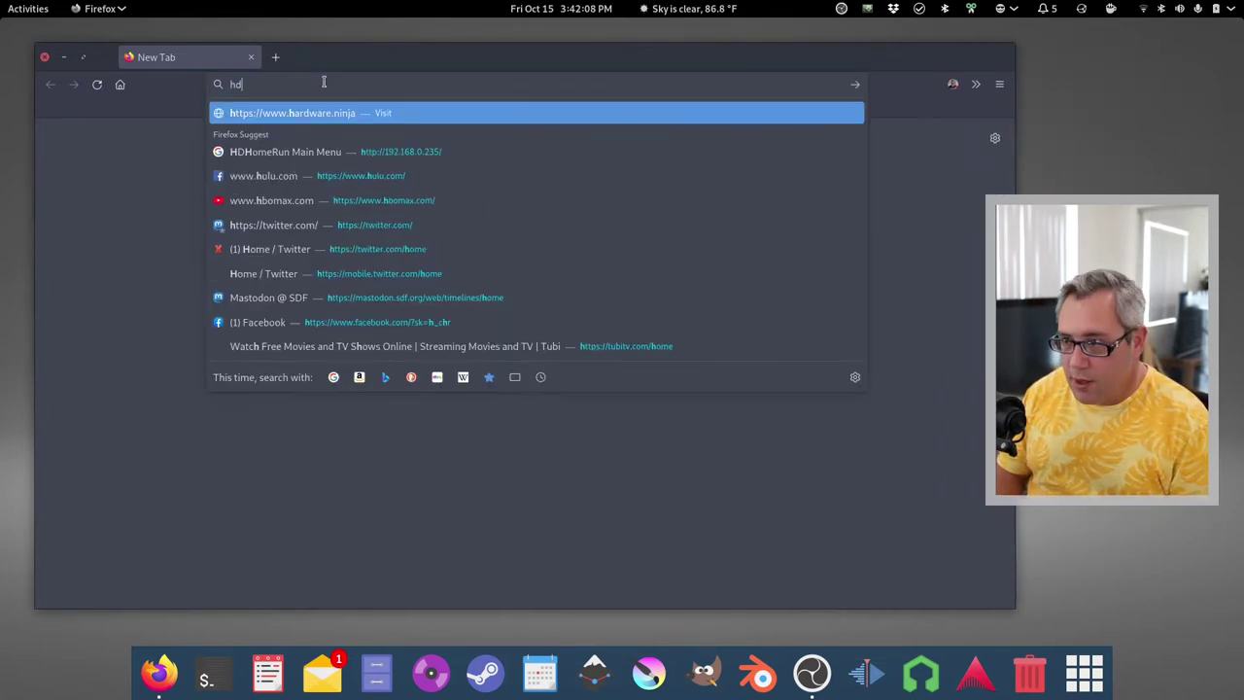
click(428, 297)
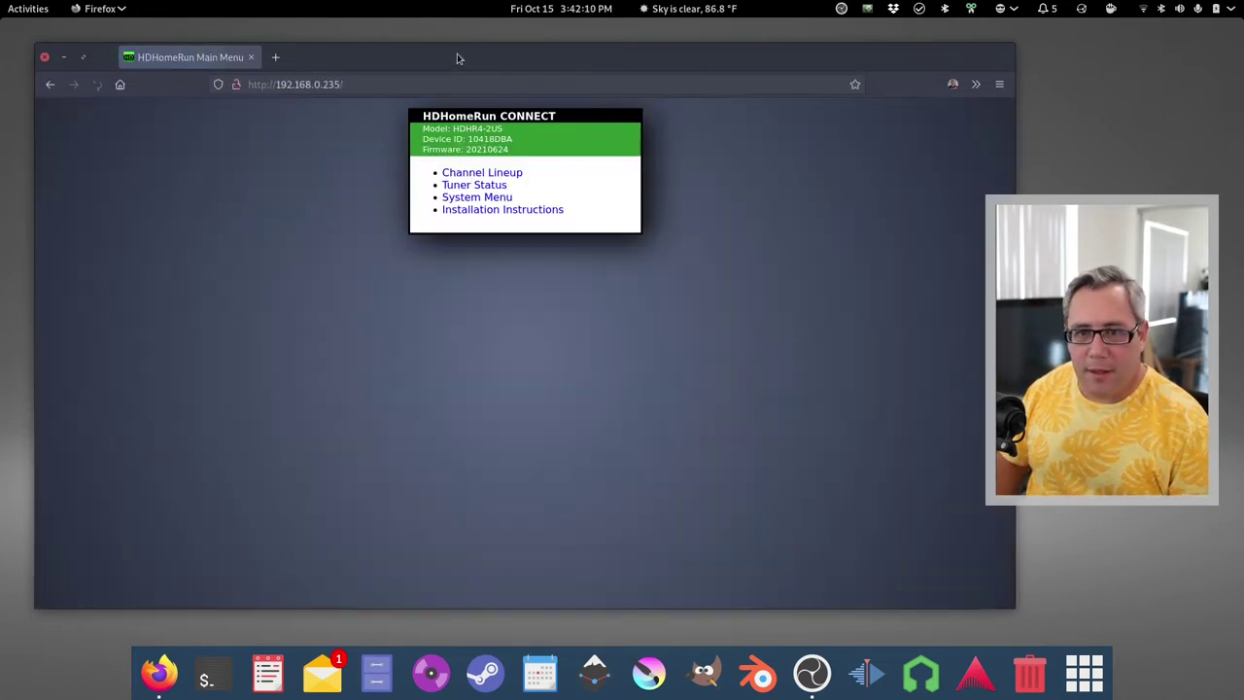
click(483, 172)
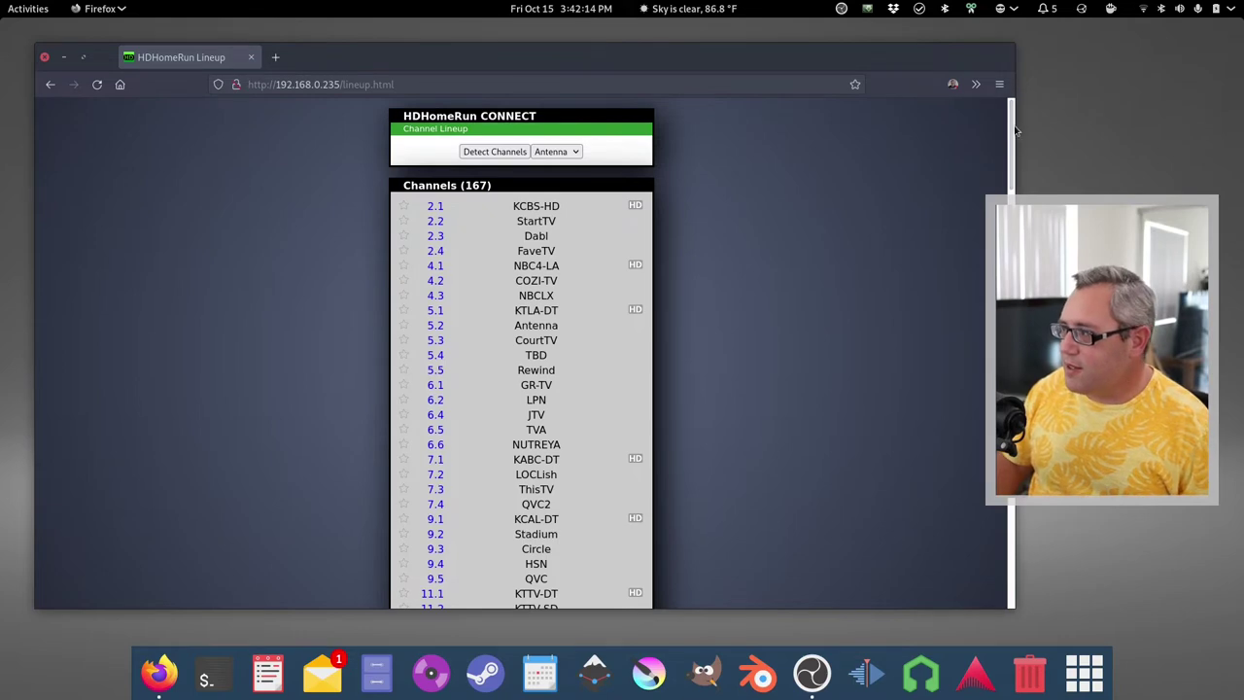
drag(1009, 131, 972, 126)
drag(467, 186, 486, 186)
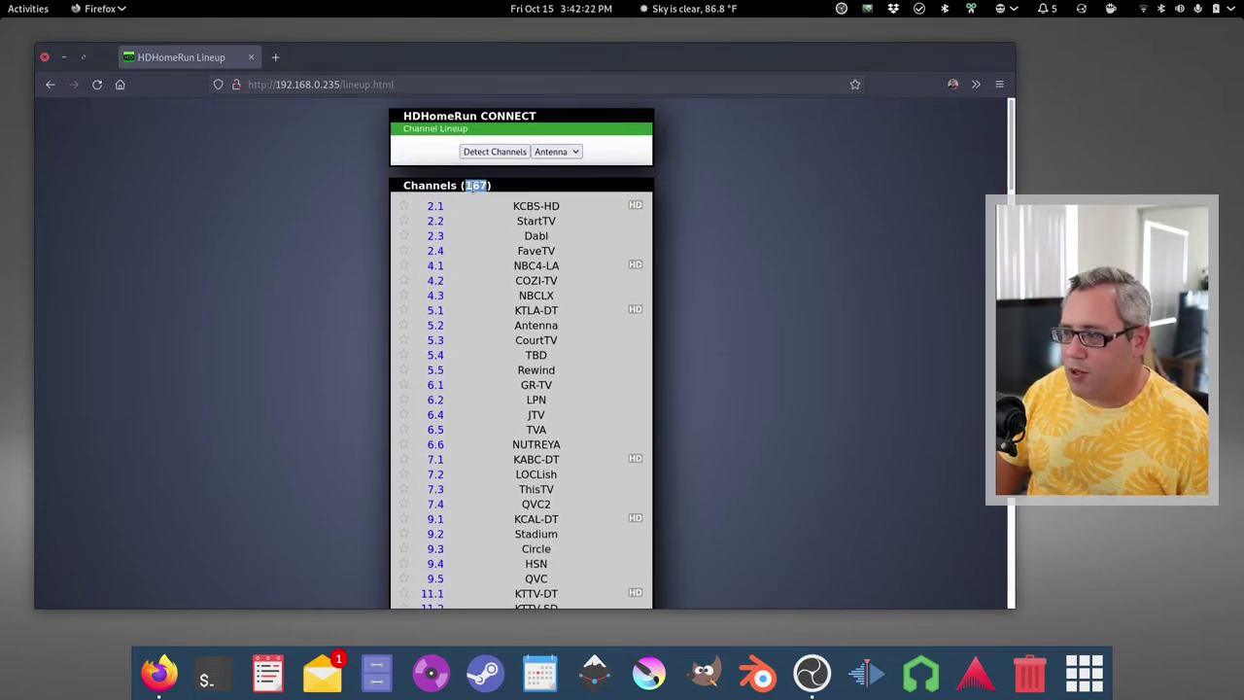
click(739, 228)
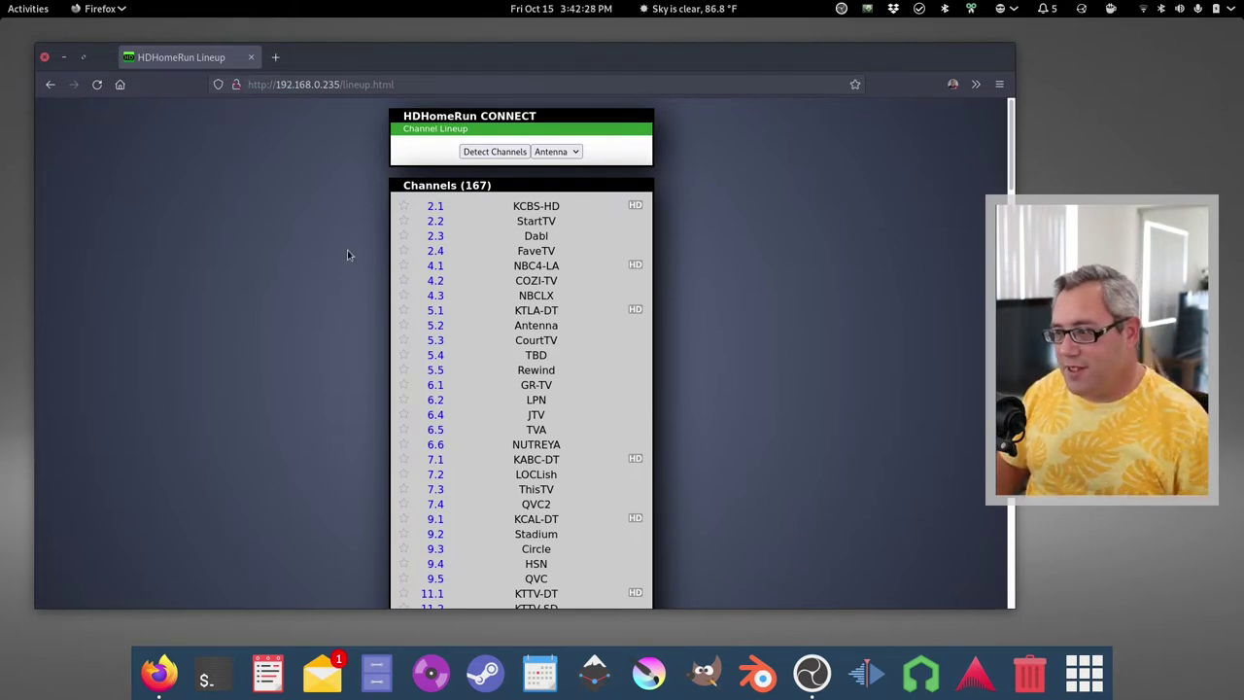
Copy the channel 5.1 KTLA-DT stream link and bring up a terminal
right_click(434, 310)
click(461, 432)
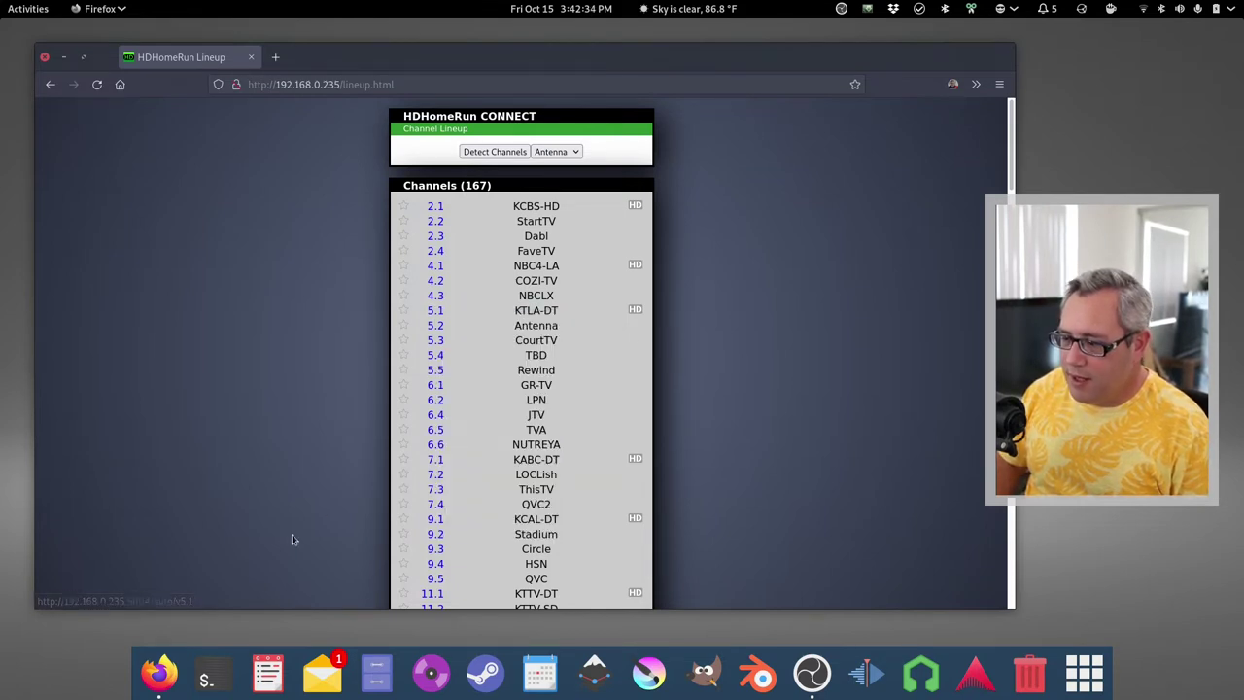
click(206, 673)
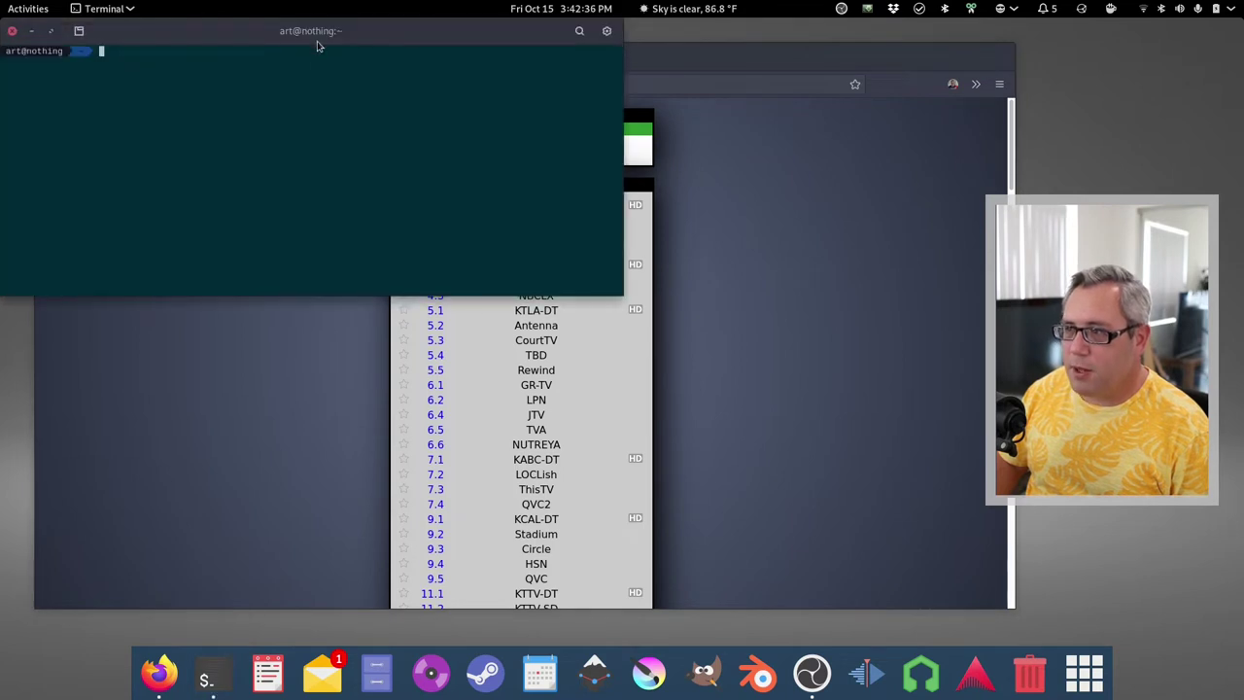
Play the copied channel 5.1 stream in mpv, muted, windowed and deinterlaced
drag(320, 48, 467, 208)
text(mpv)
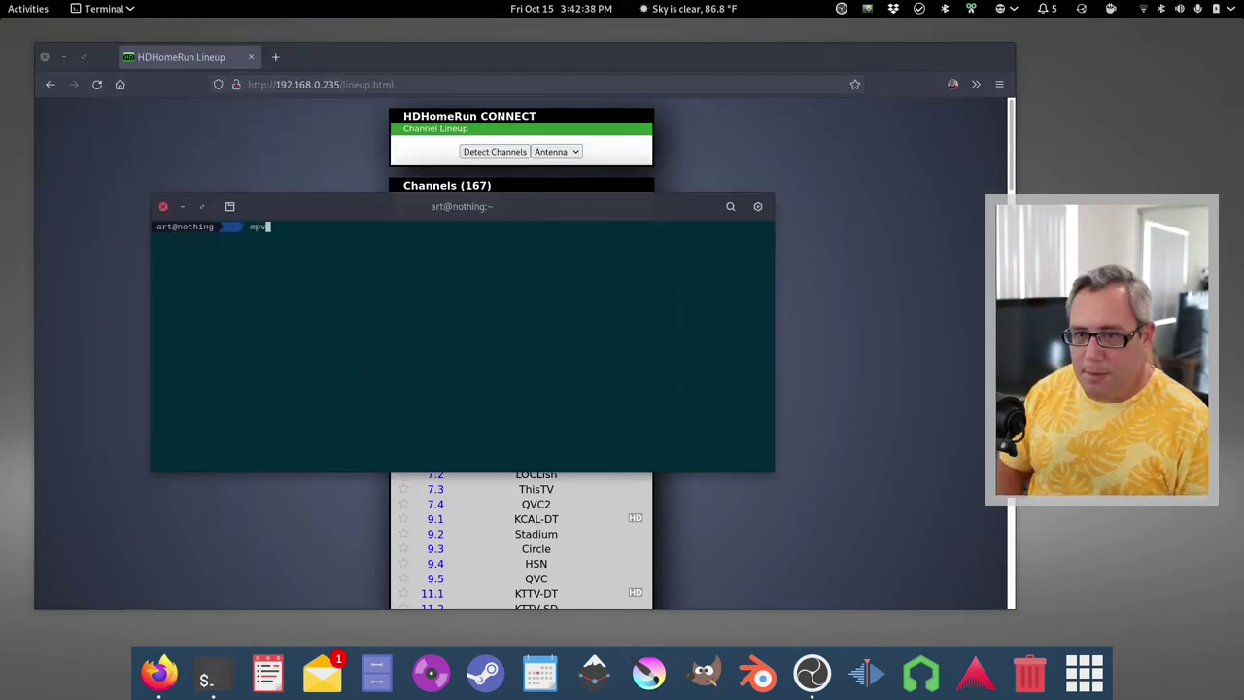
key(ctrl+shift+v)
key(Return)
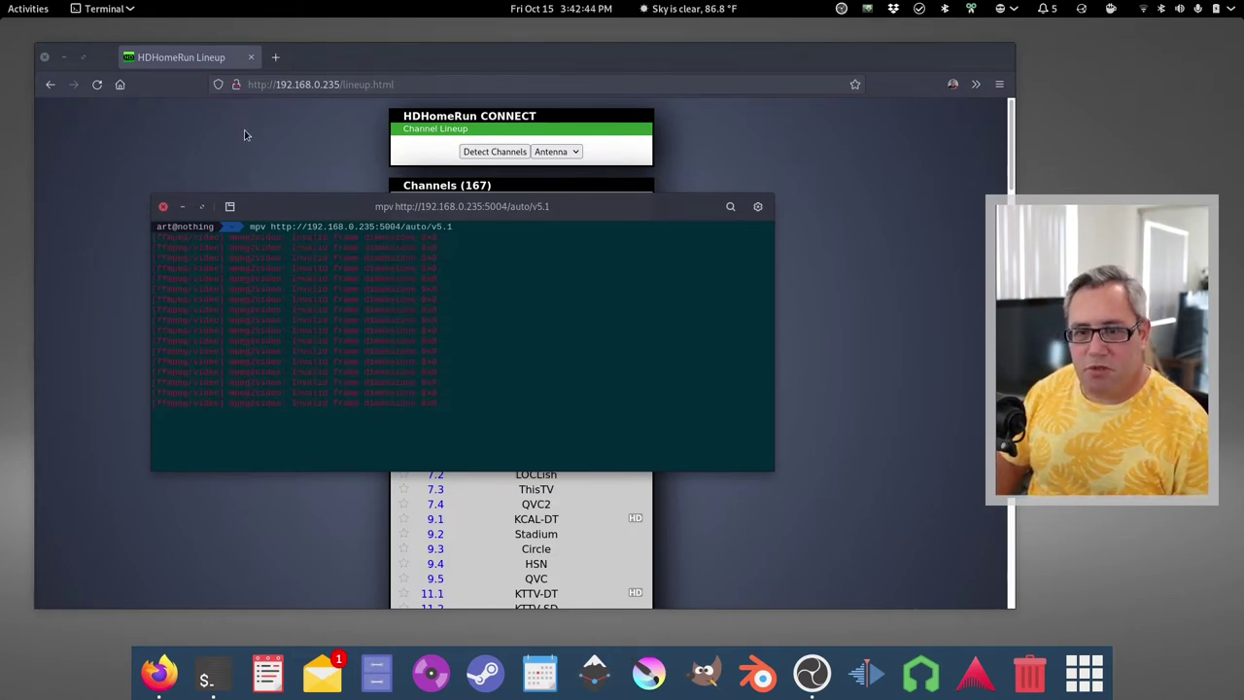
key(m)
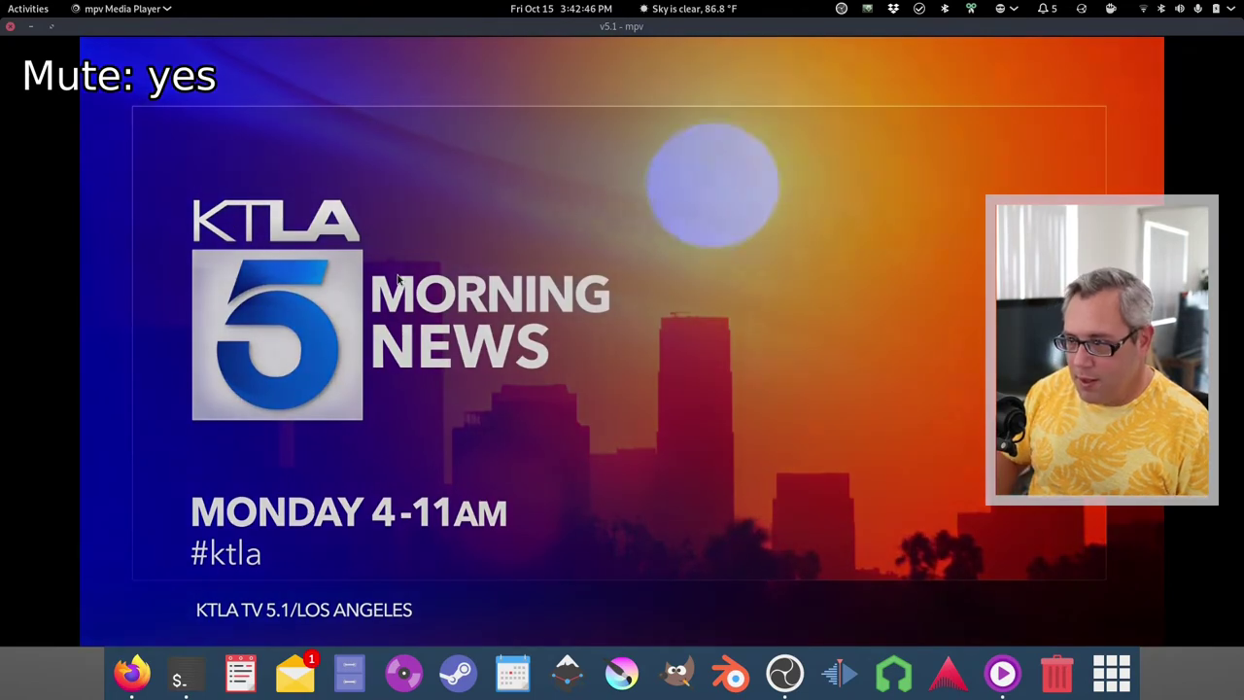
key(f)
key(d)
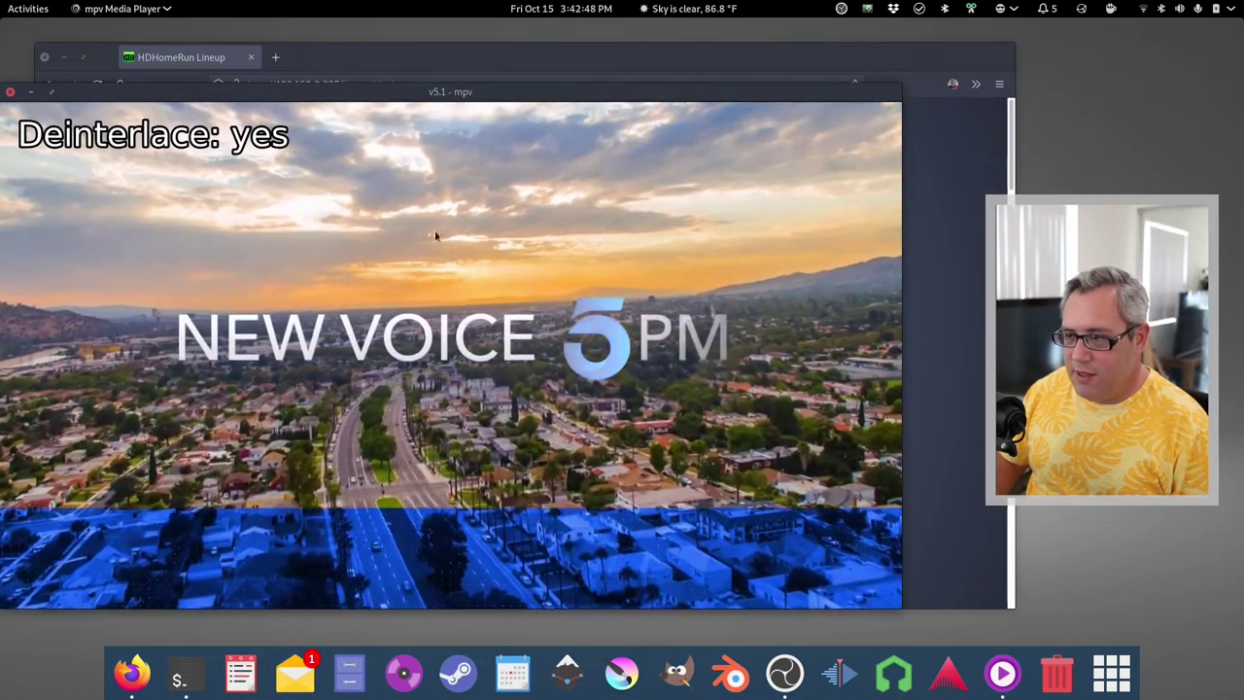
drag(380, 96, 413, 88)
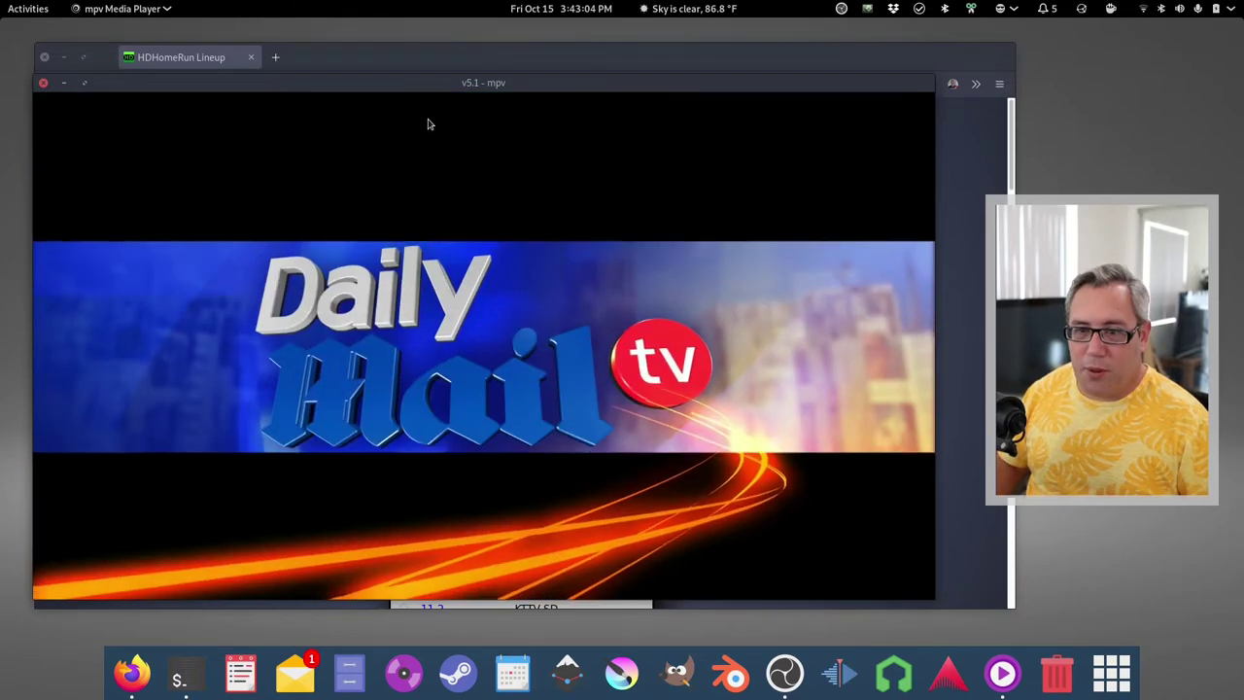
Quit mpv, clear the terminal and reposition it over the channel list
key(q)
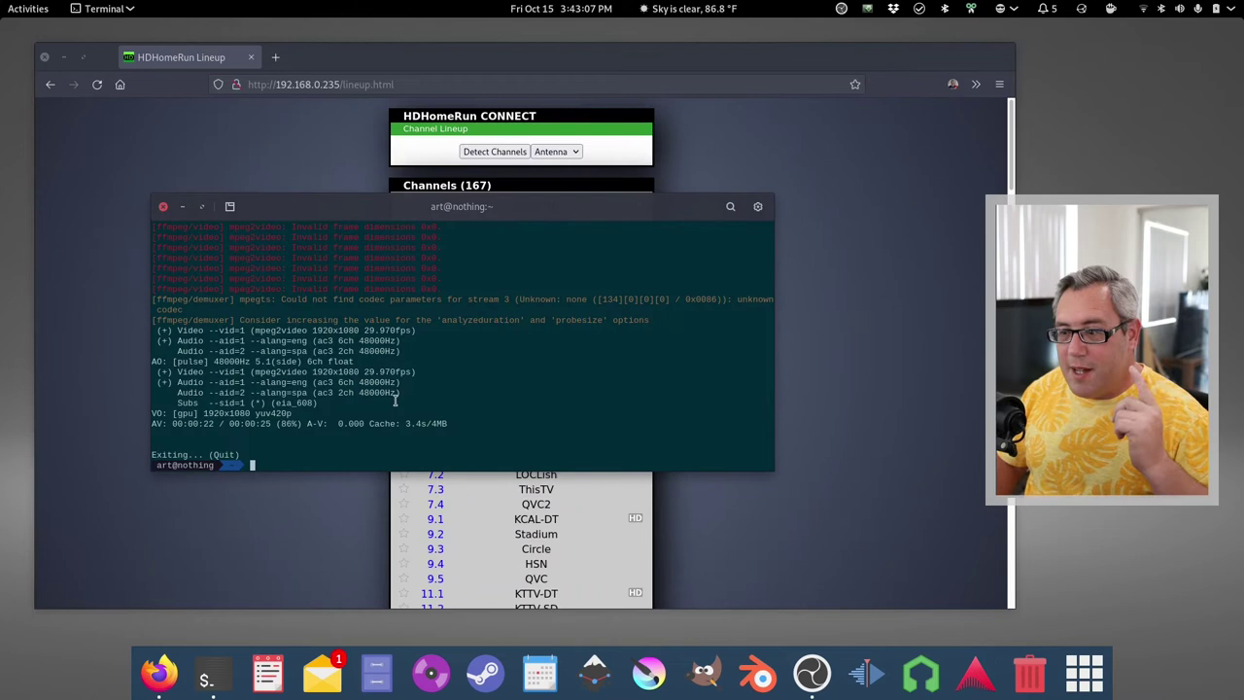
key(ctrl+l)
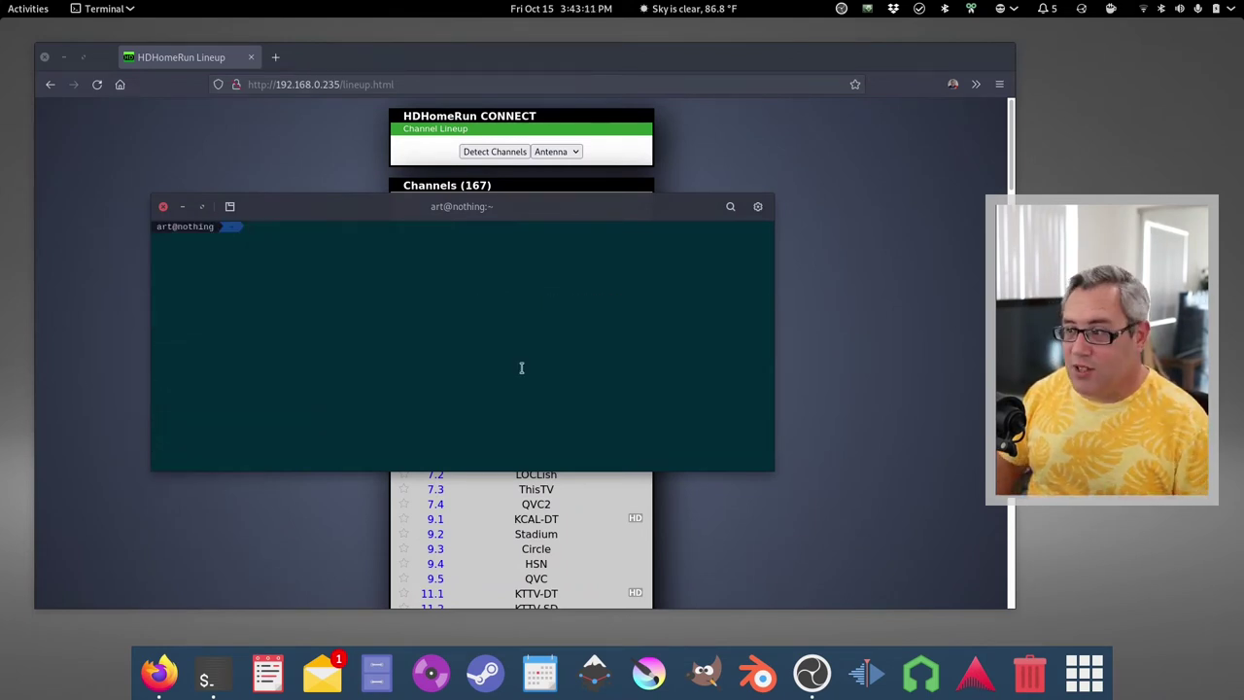
drag(599, 222, 799, 507)
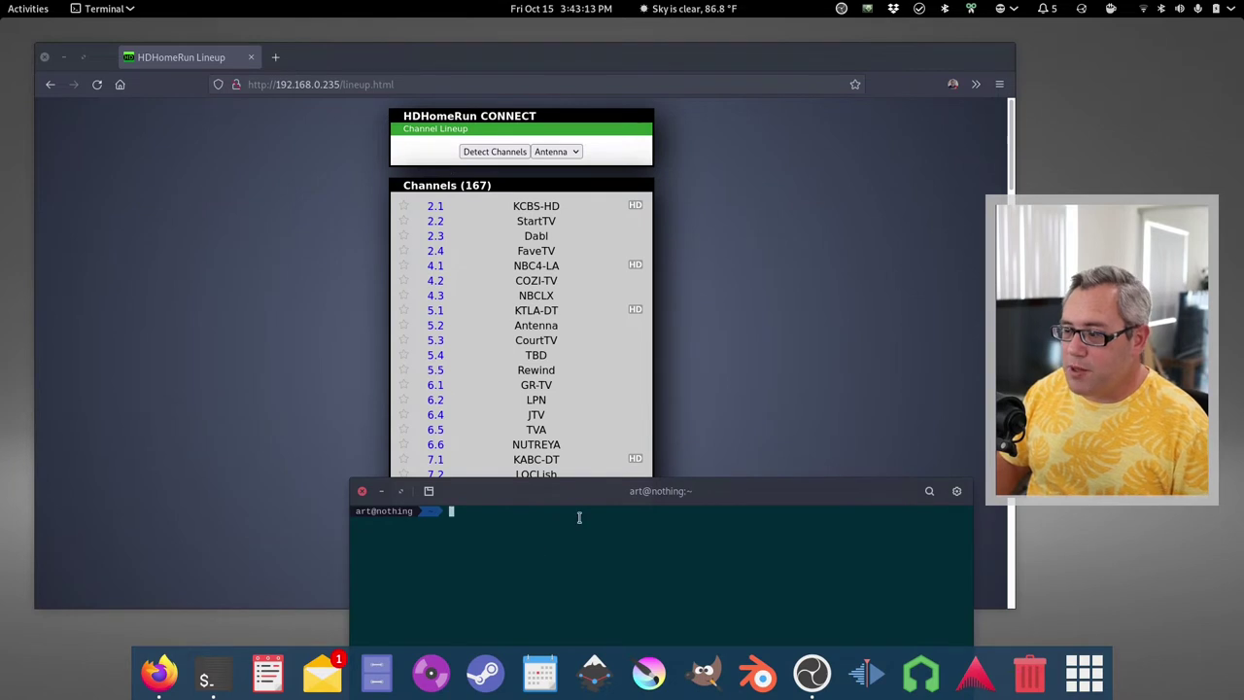
drag(593, 499, 383, 272)
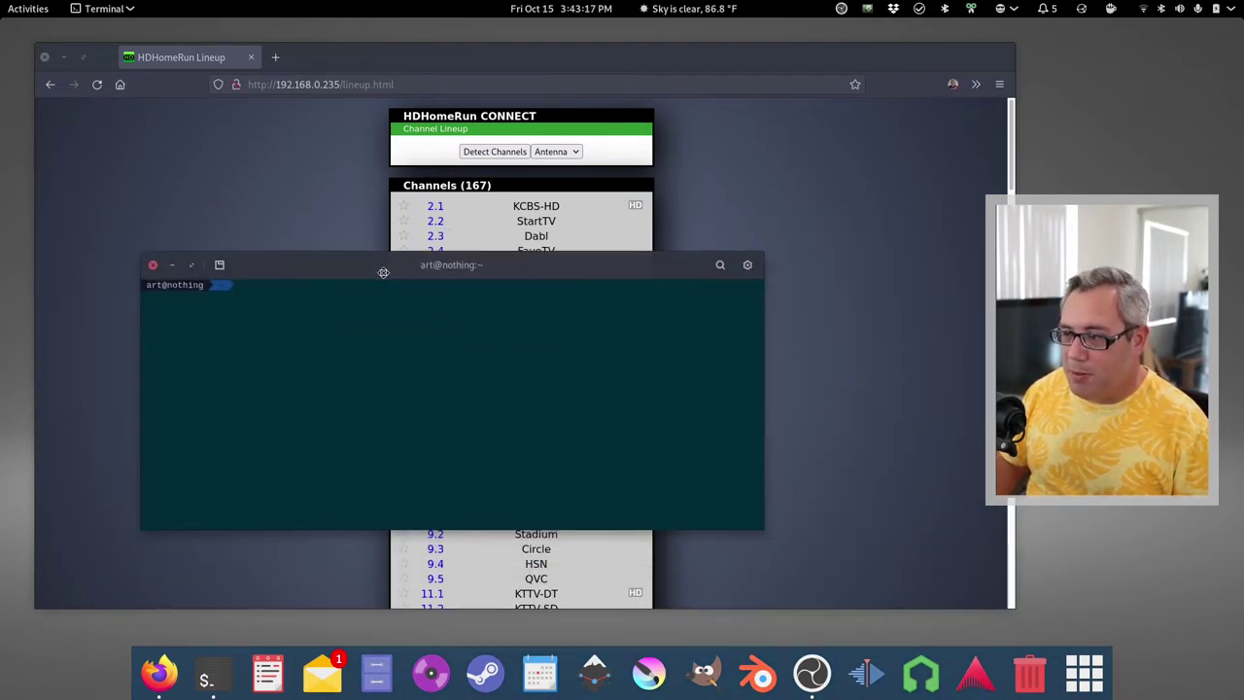
Load the Zap2it TV listings in a new tab, scroll the grid, then close Firefox
click(288, 80)
click(275, 58)
text(tvlistings.zap2it.com/)
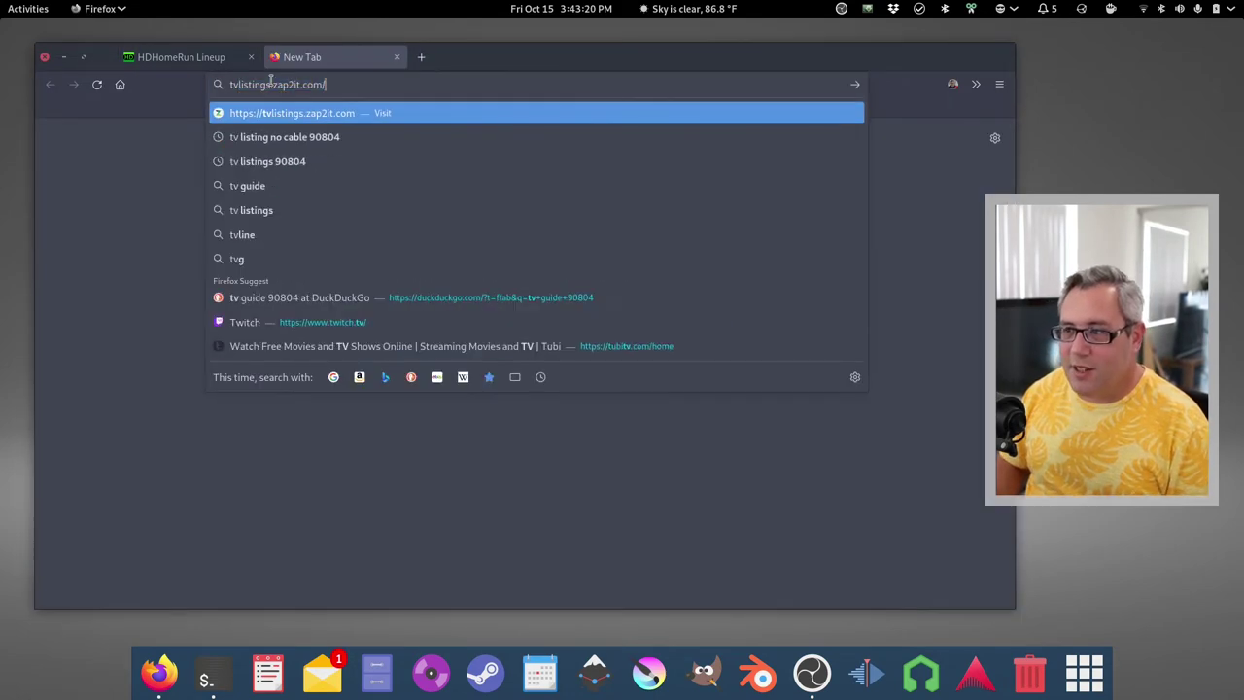
key(Return)
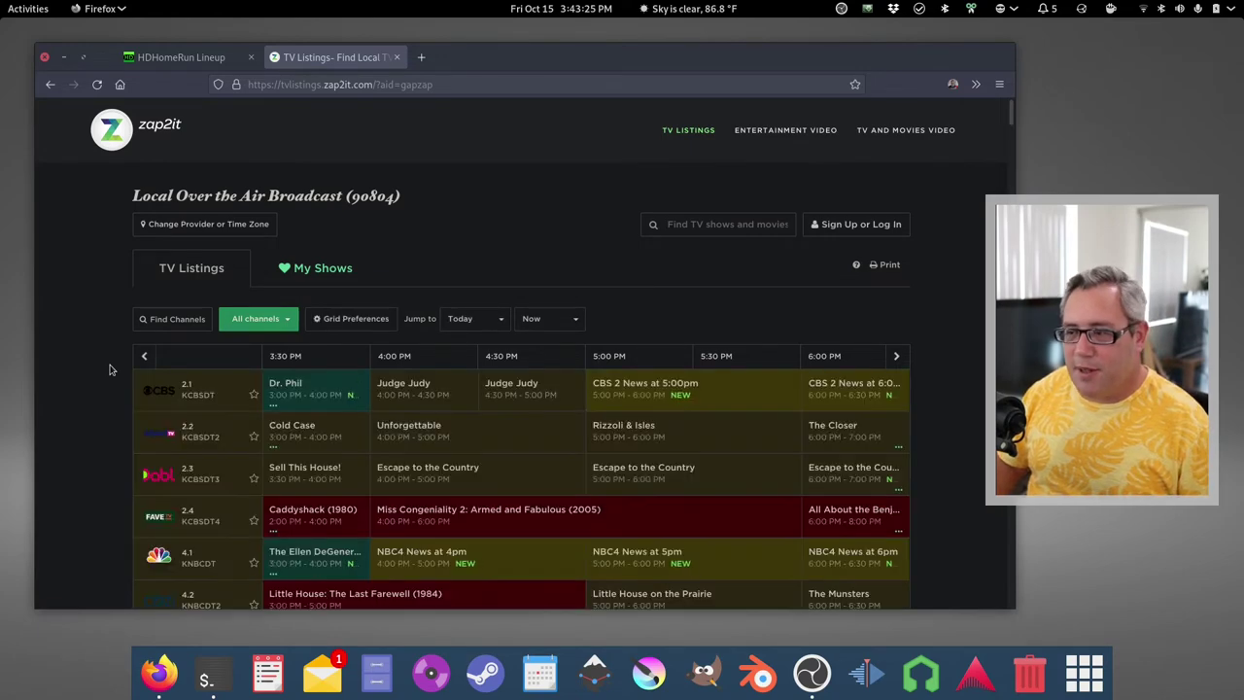
scroll(109, 369, down, 3)
scroll(110, 369, down, 15)
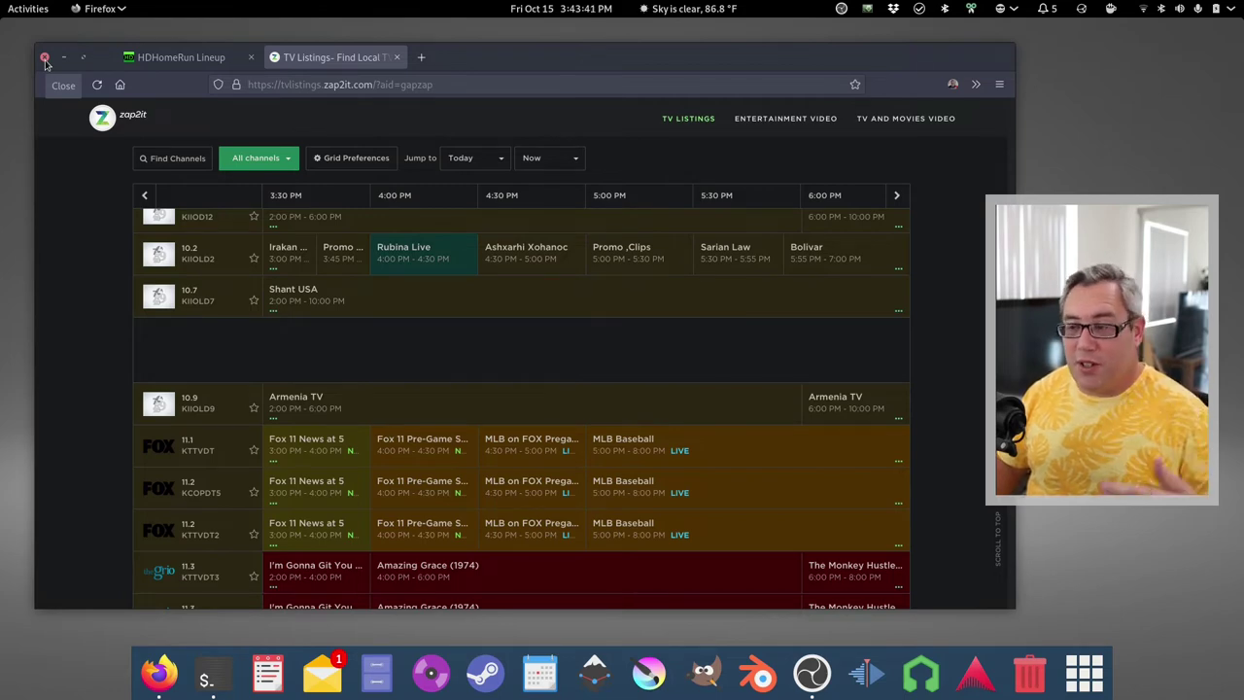
click(44, 58)
drag(311, 272, 262, 180)
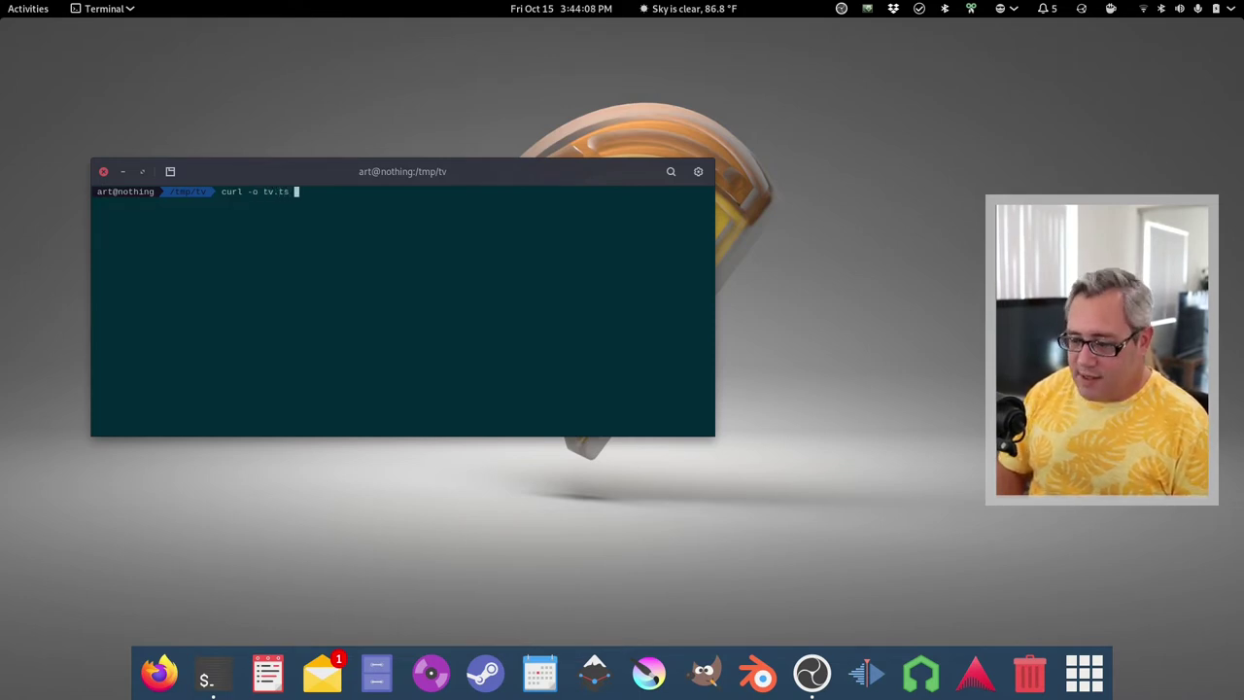
text(http://192.168.0.235:5004/auto/v5.1)
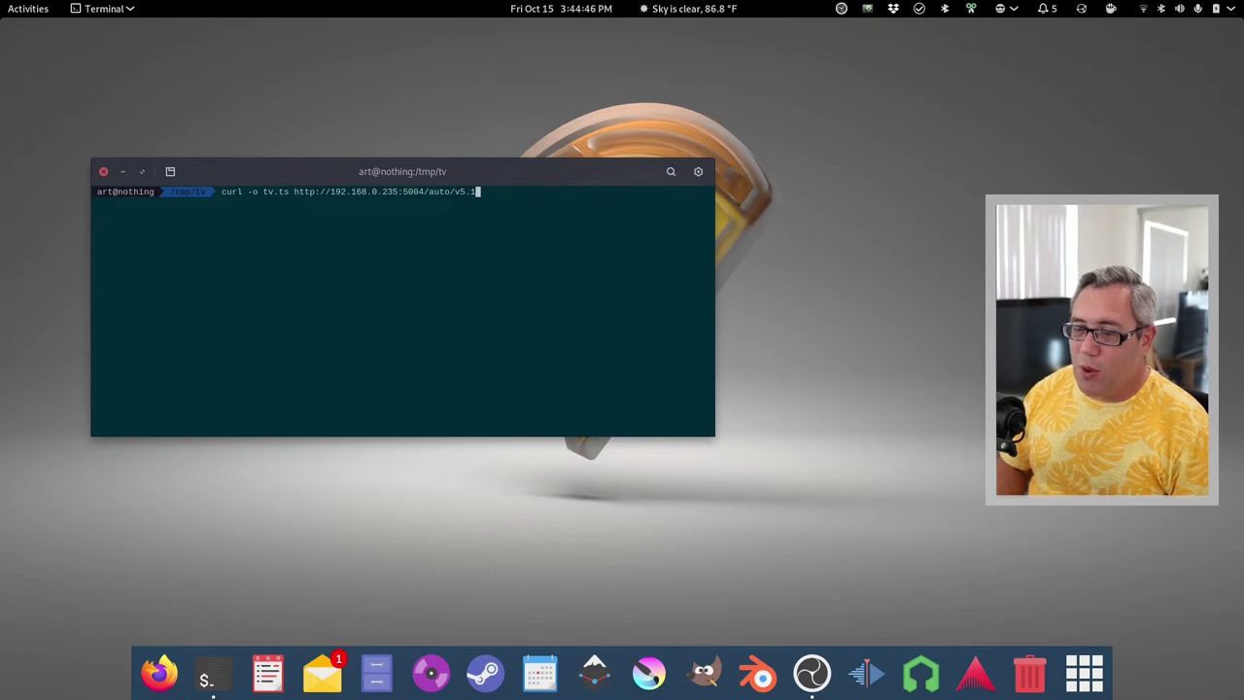
key(Return)
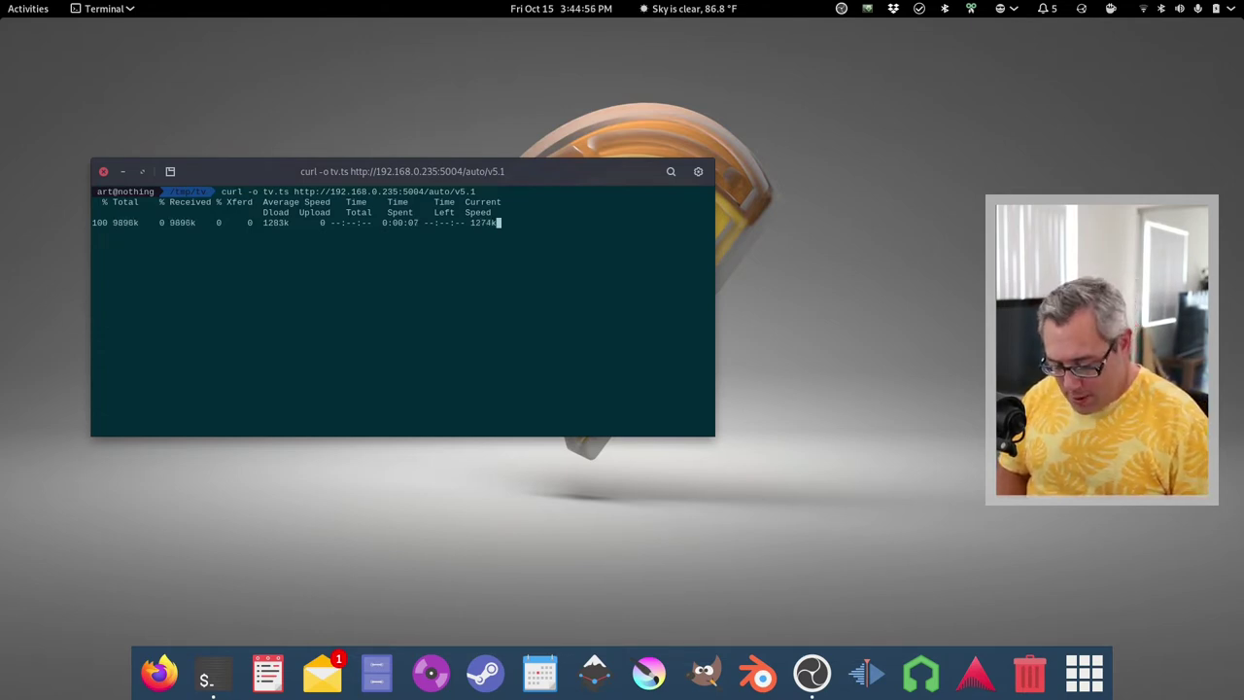
key(ctrl+c)
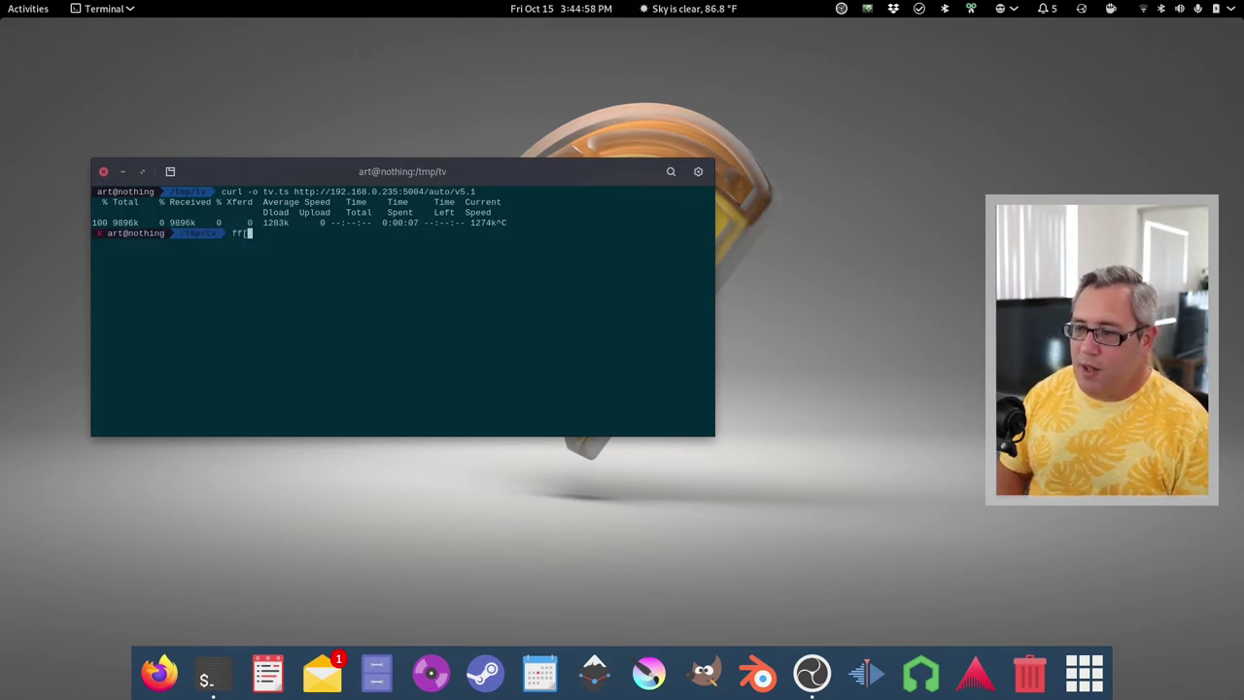
Run ffprobe -i tv.ts and highlight 1920x1080, 29.97 fps, 59.94 tbc, 5.1 and stereo audio
text(ffprobe )
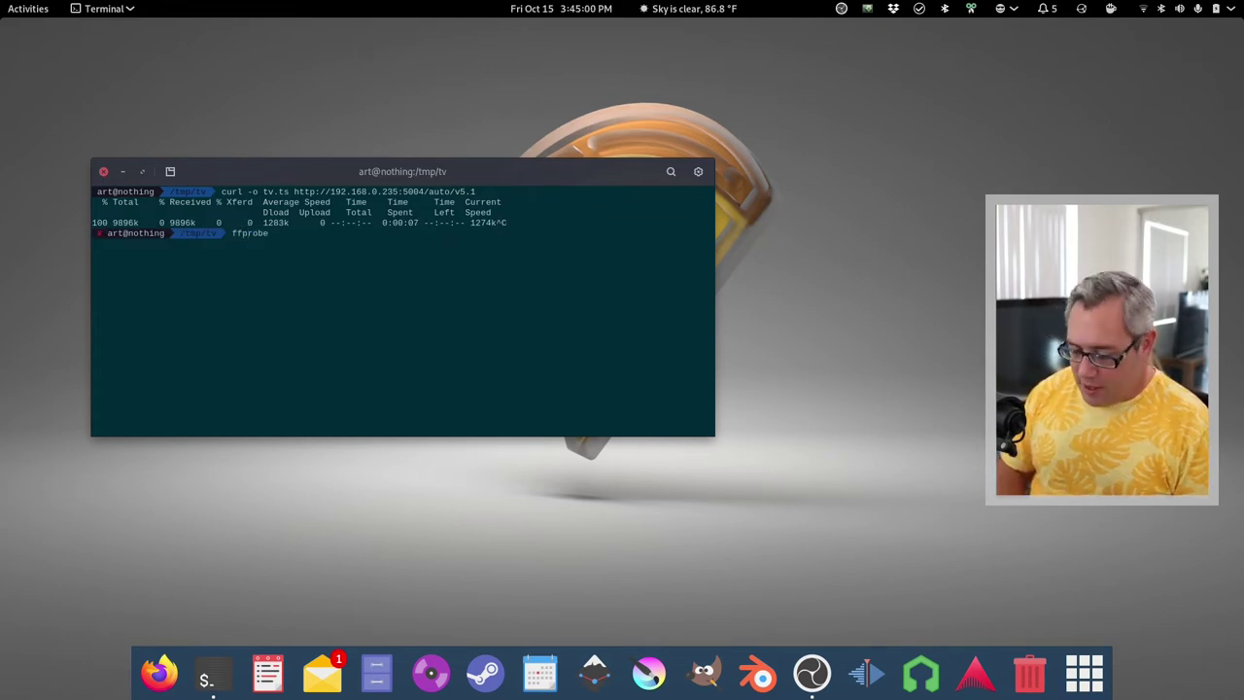
text(-i tv.ts)
key(Return)
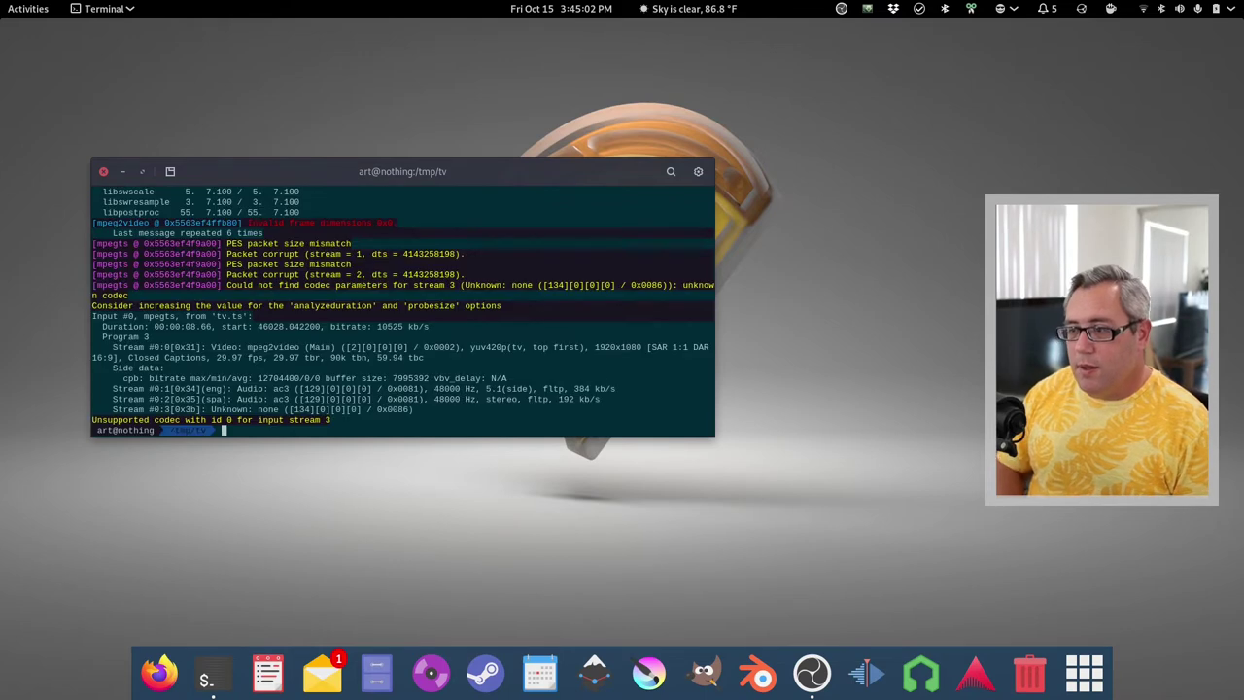
double_click(602, 347)
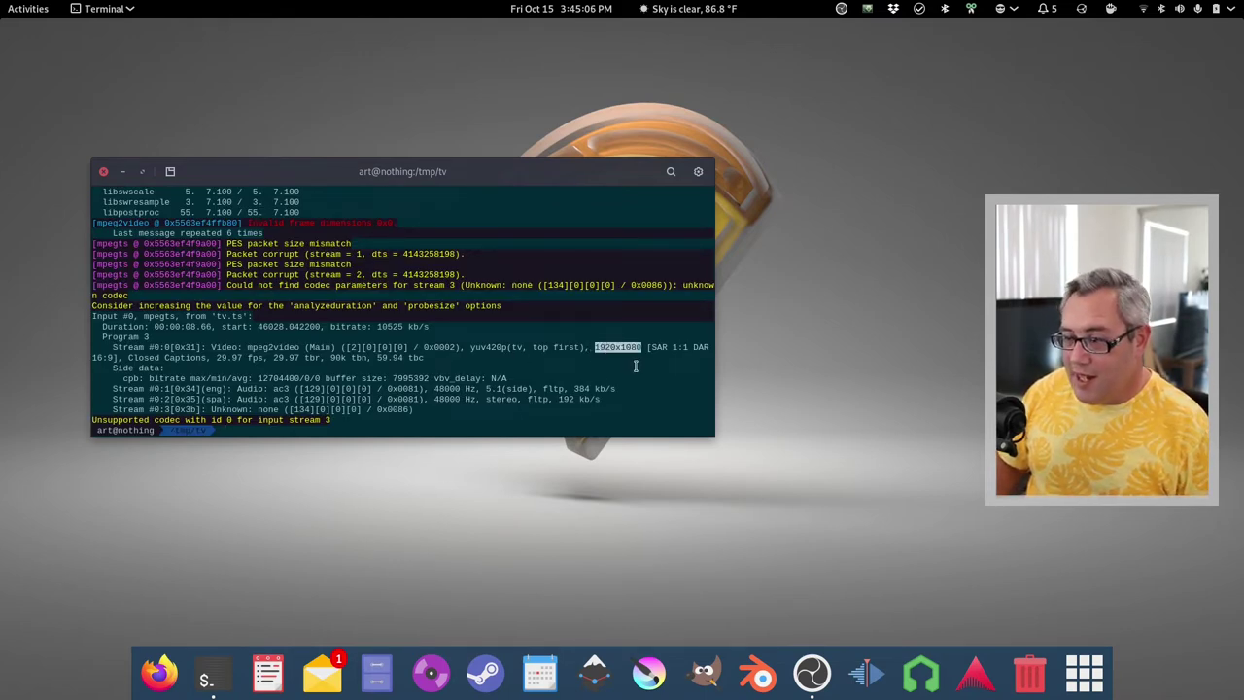
double_click(278, 357)
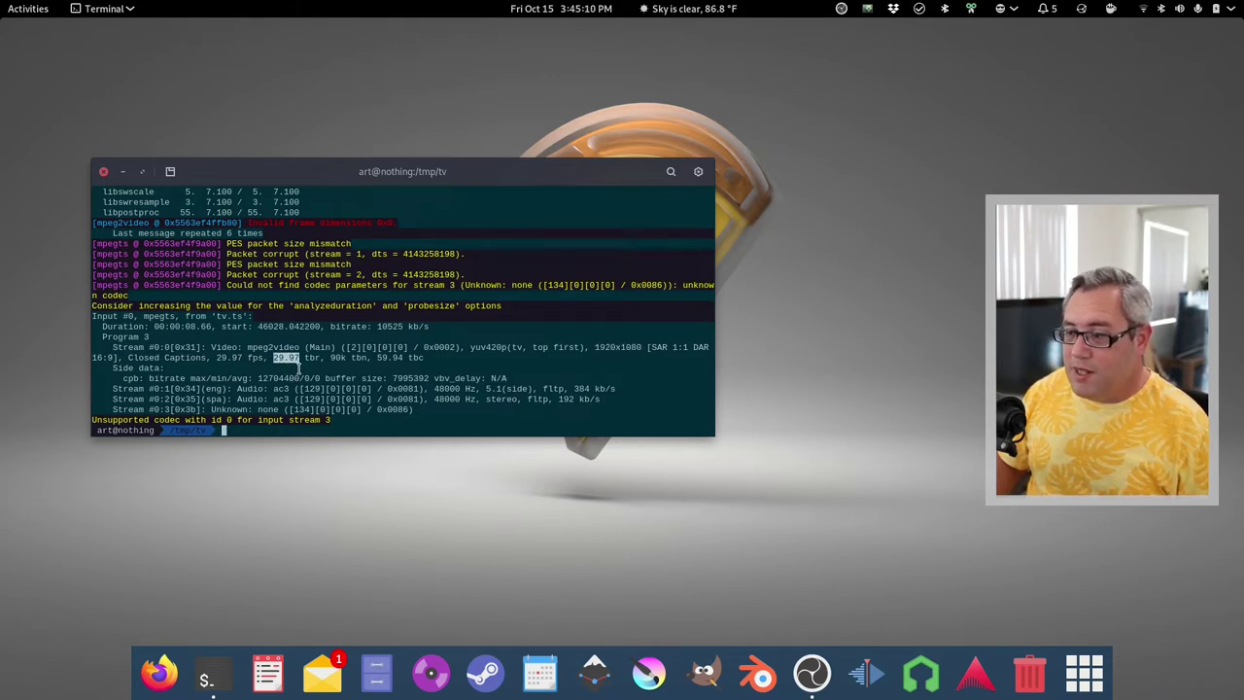
double_click(389, 357)
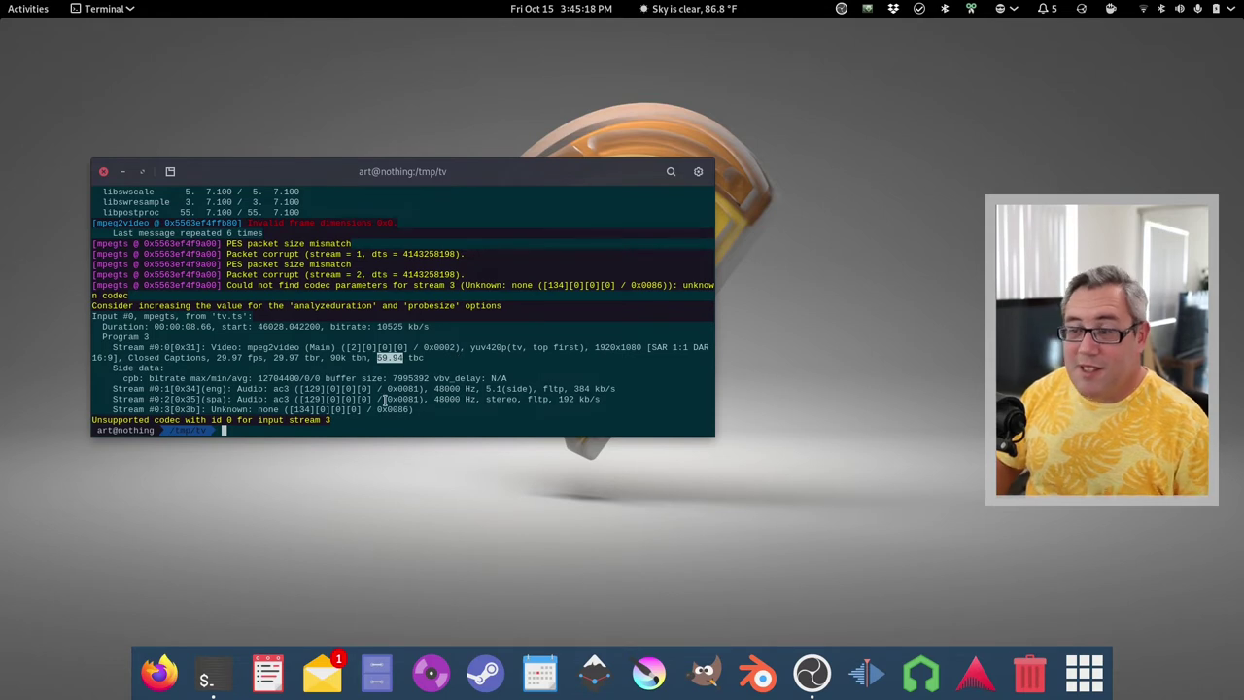
double_click(492, 388)
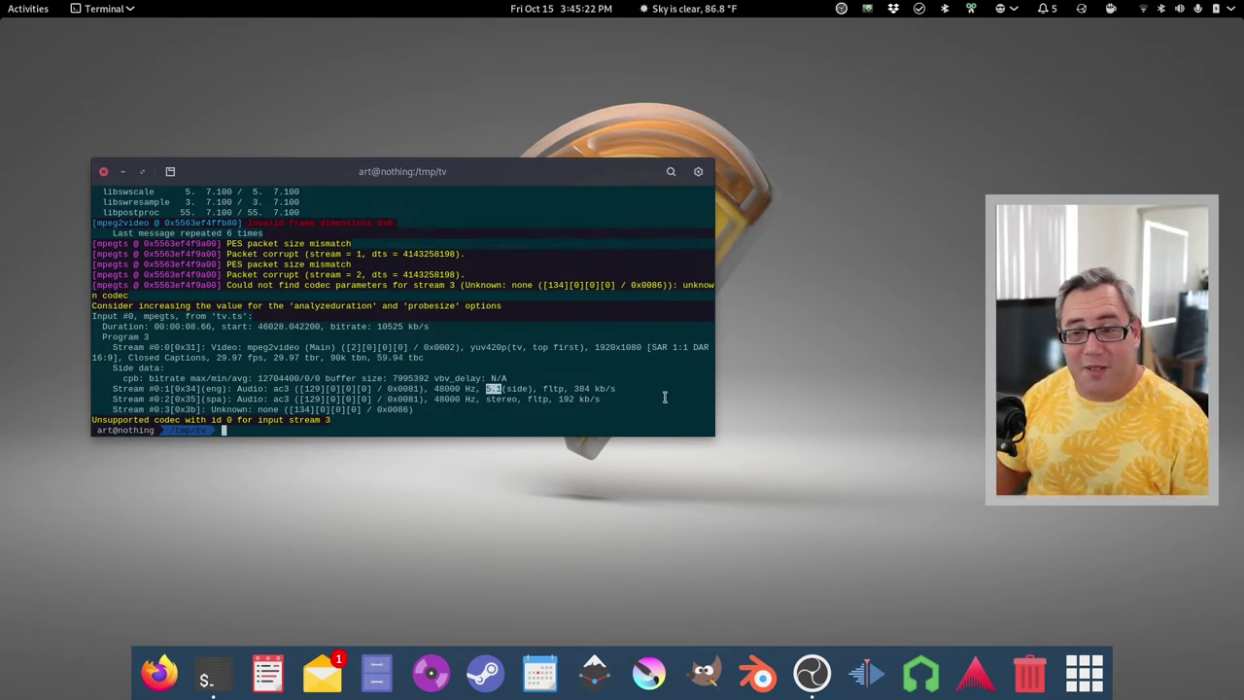
double_click(503, 399)
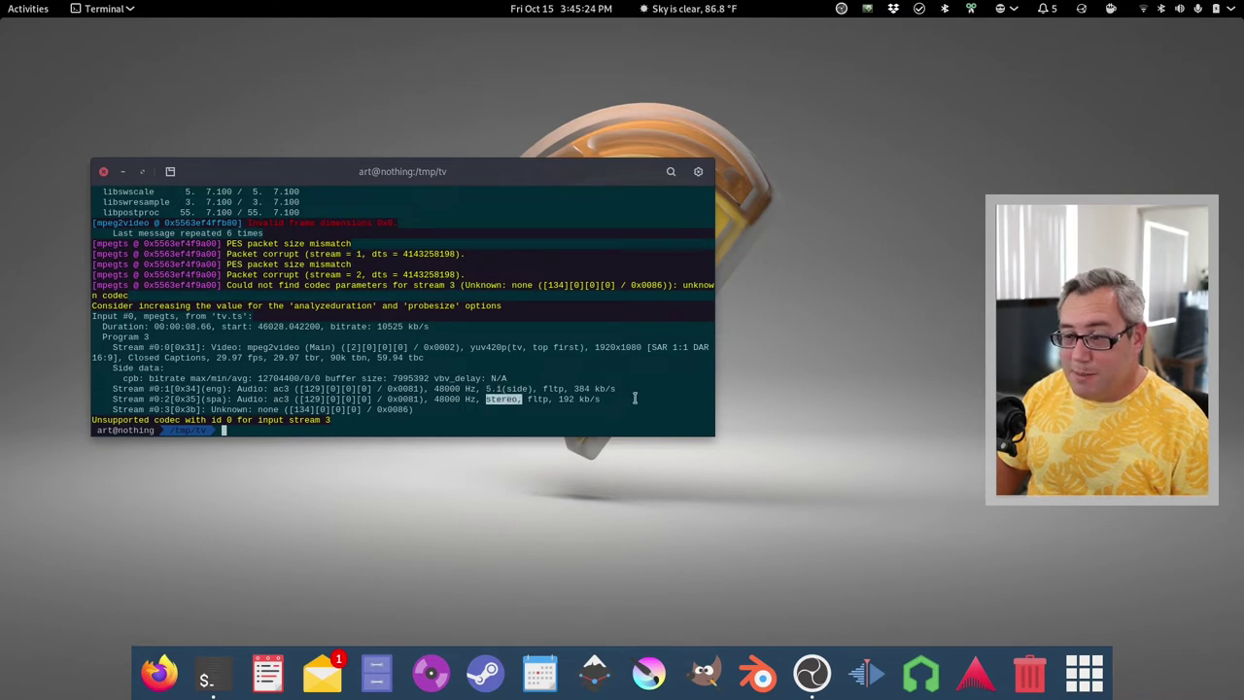
Clear the terminal screen and enter mpv tv.ts at the prompt
click(637, 397)
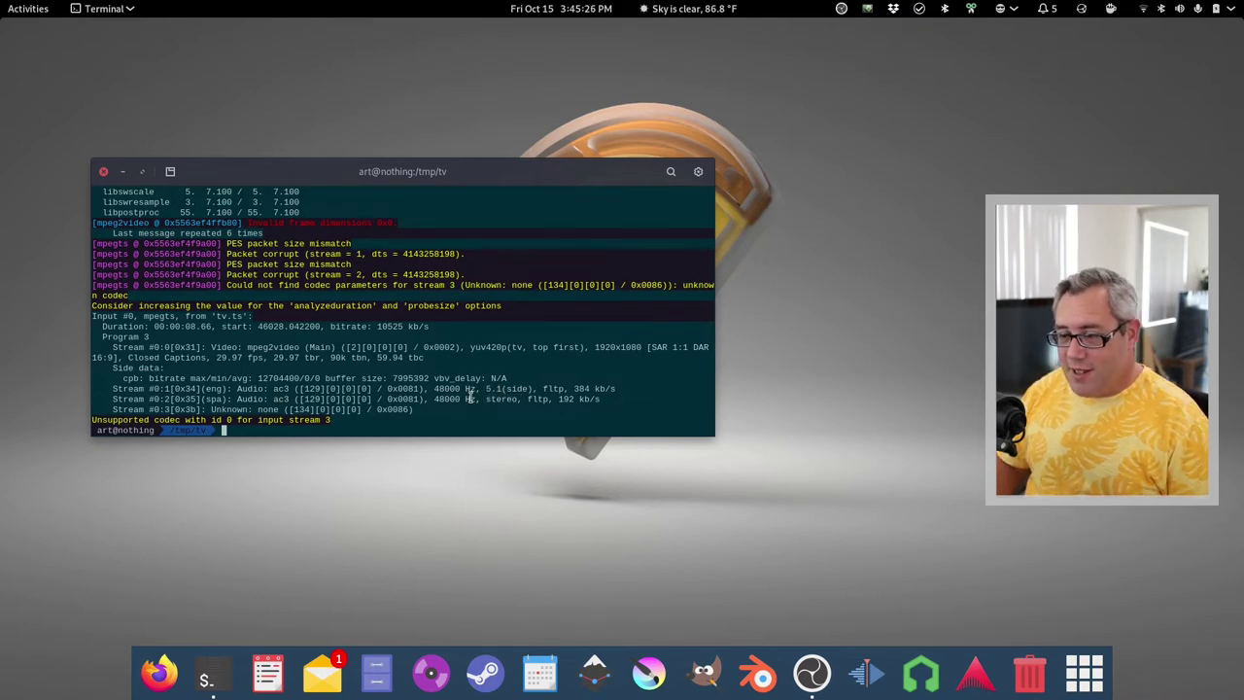
key(ctrl+l)
text(mpv )
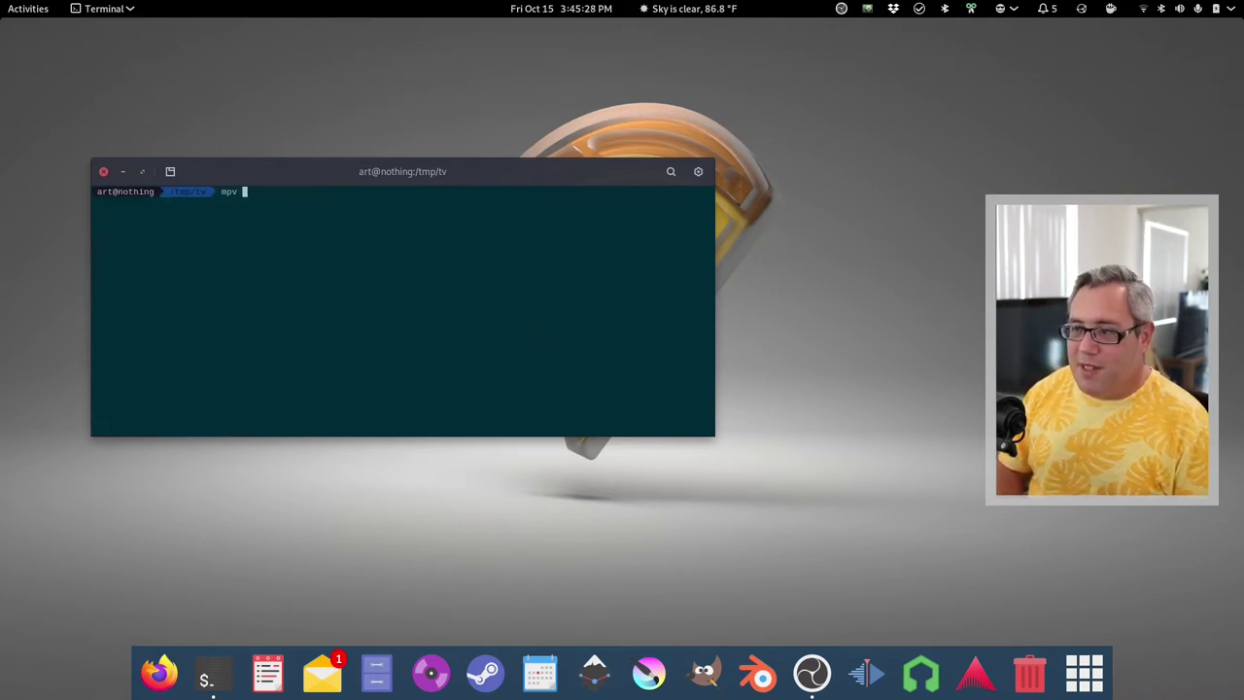
text(tv.ts)
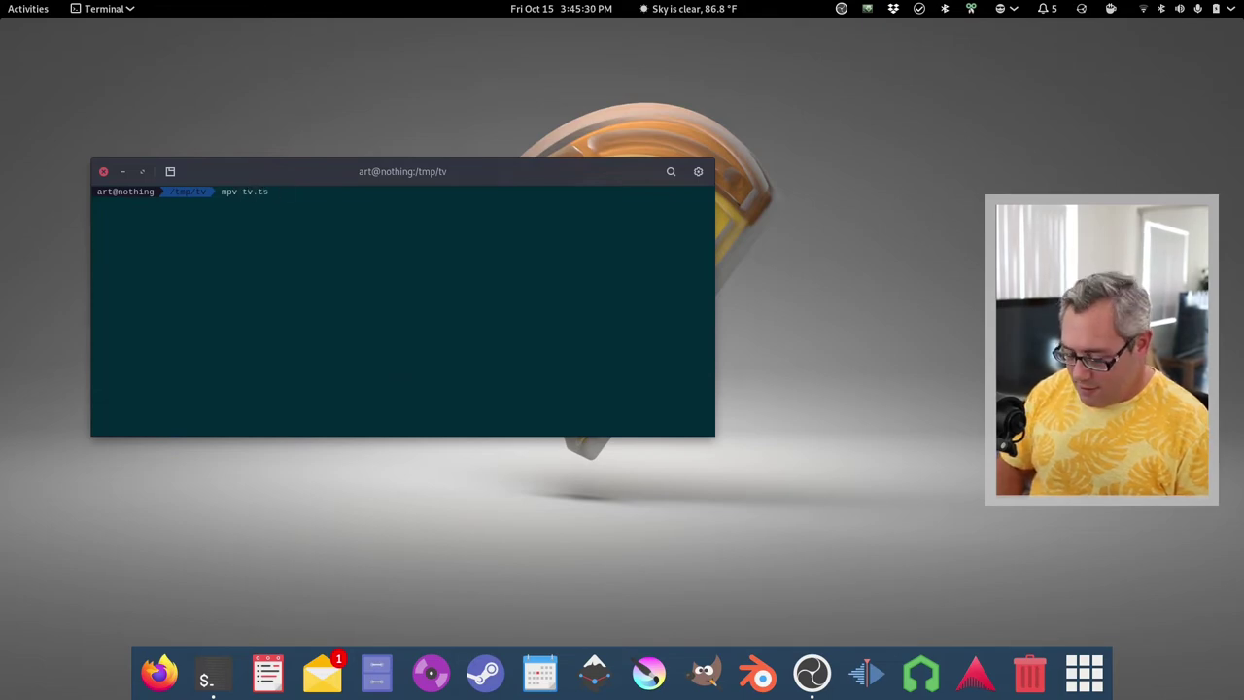
Play tv.ts in mpv with deinterlacing on and sound muted until end of file
key(Return)
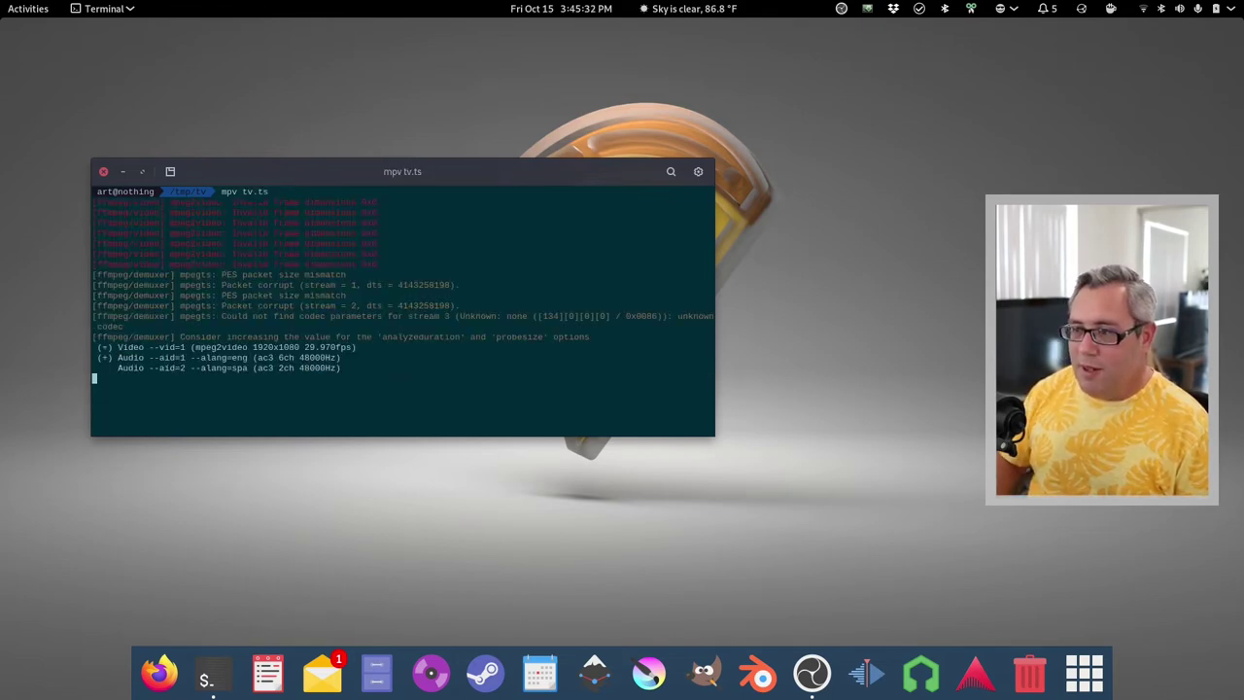
key(d)
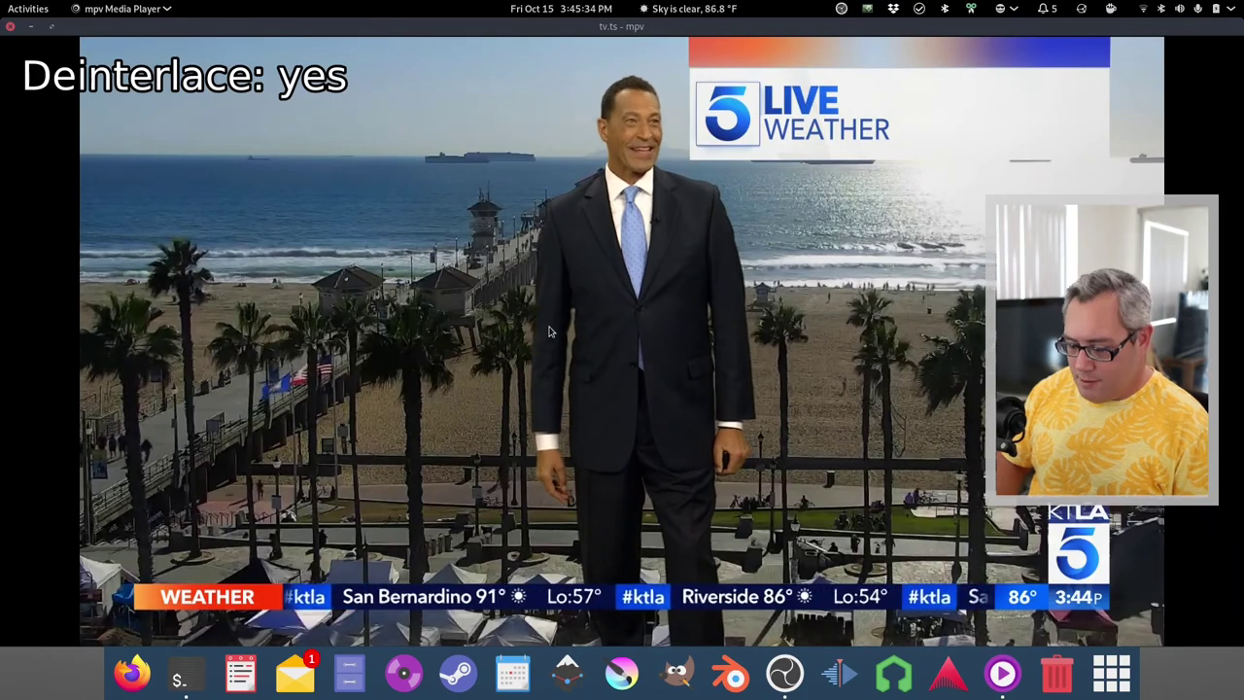
key(m)
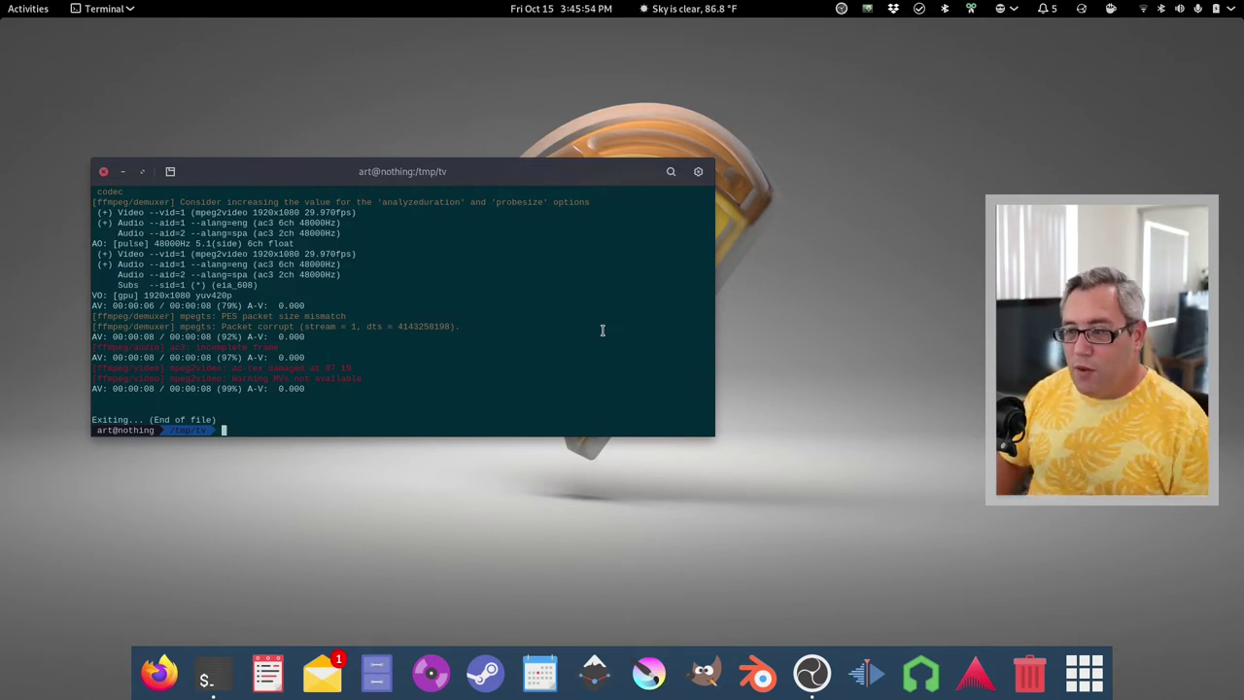
double_click(217, 211)
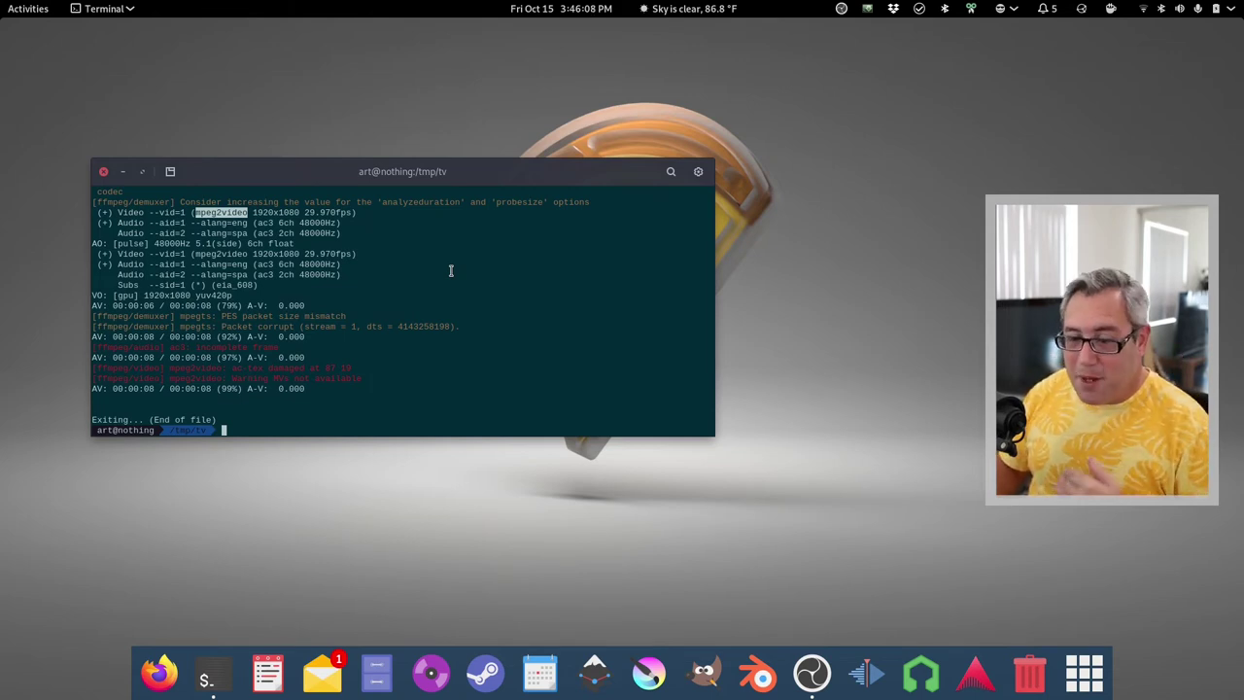
click(450, 270)
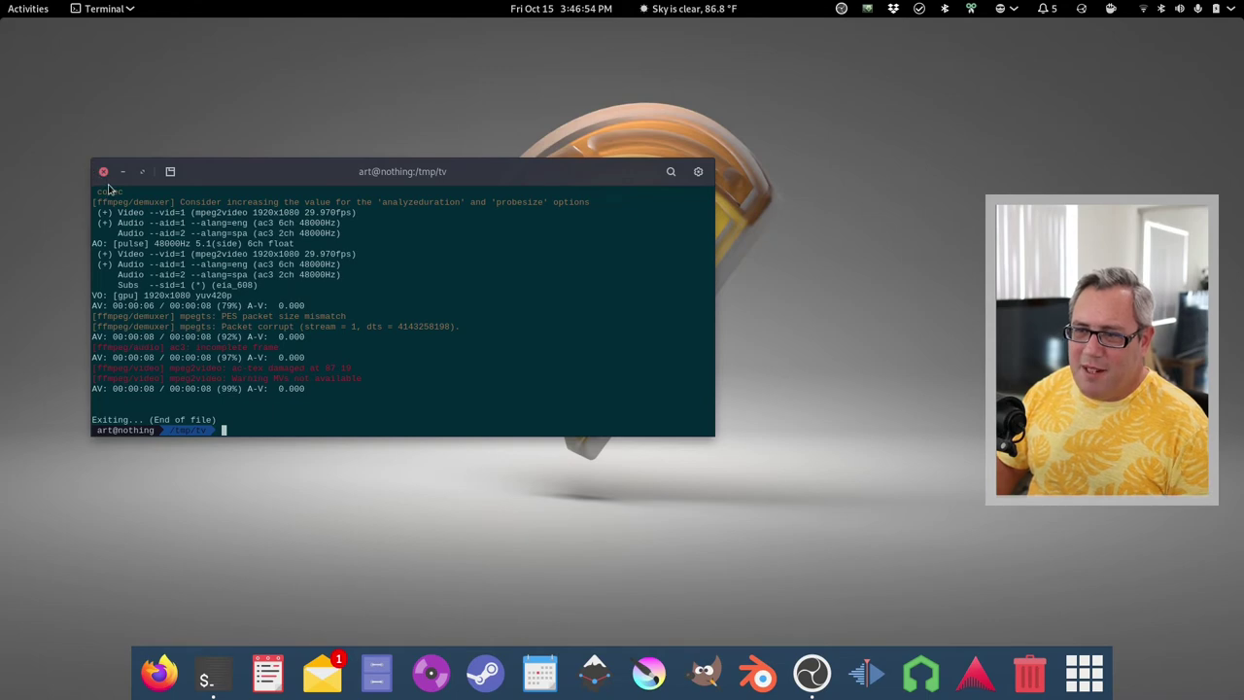
text(exit)
Run exit to end the shell and close the Terminal window
key(Return)
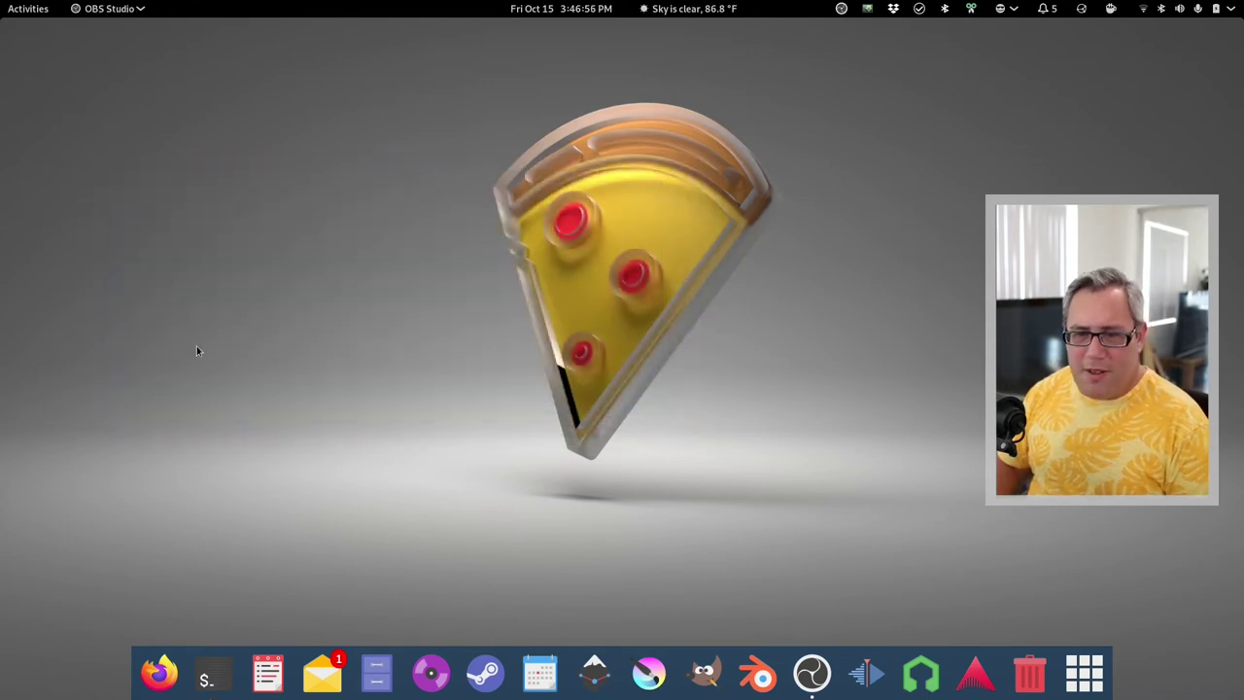